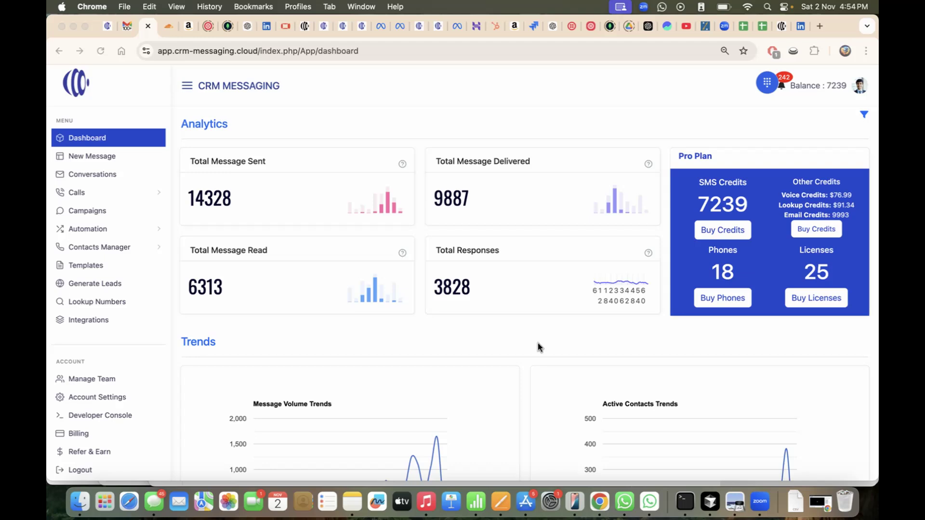
# - Go from the dashboard through Campaigns and Email Campaigns to the Senders page
pyautogui.click(91, 211)
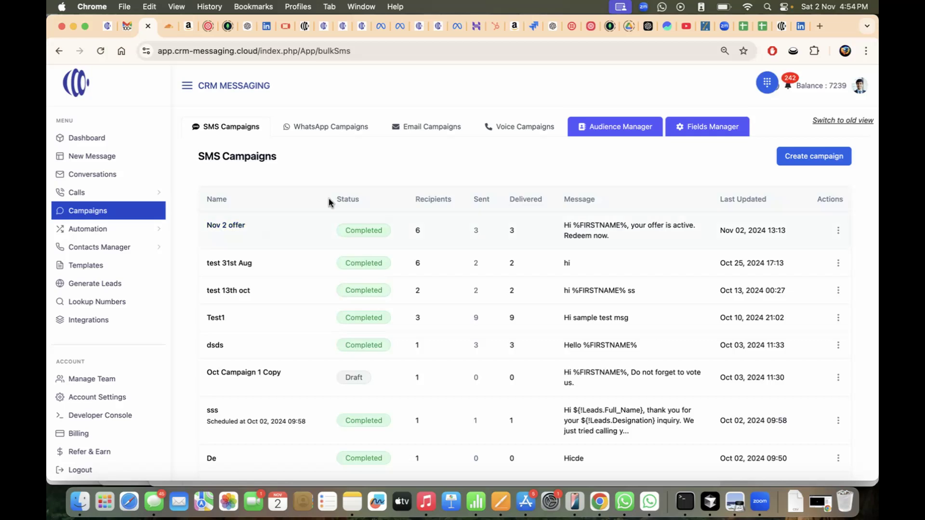
pyautogui.click(440, 133)
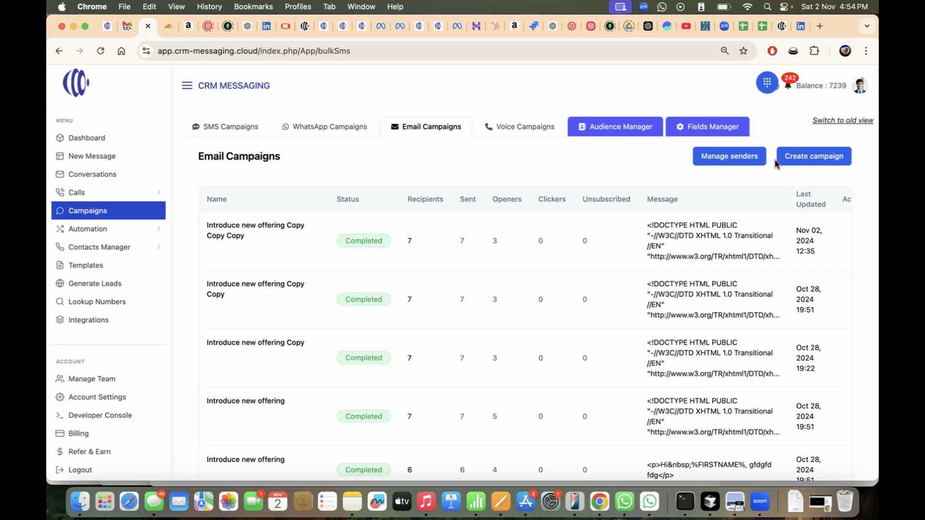
pyautogui.click(742, 161)
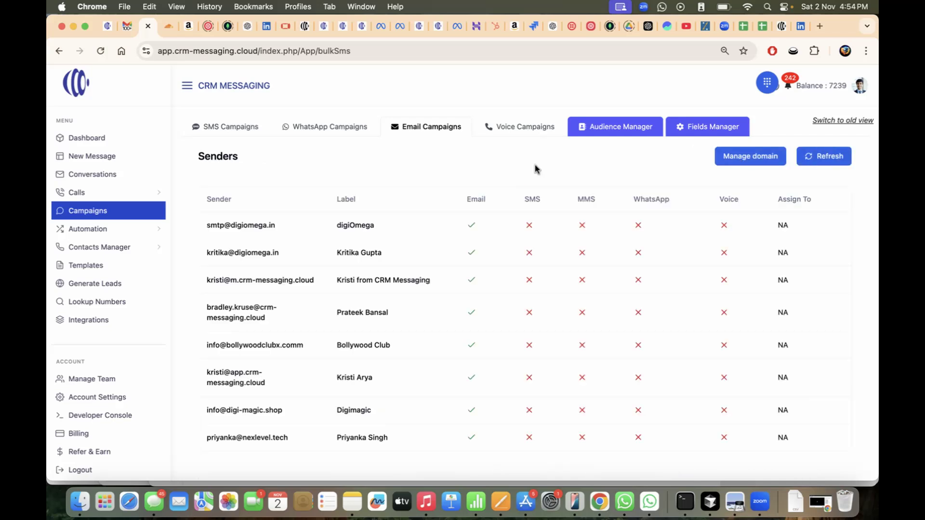
# - From the Senders page, go to domain management and bring up the Add a Domain dialog
pyautogui.scroll(-1, 395, 275)
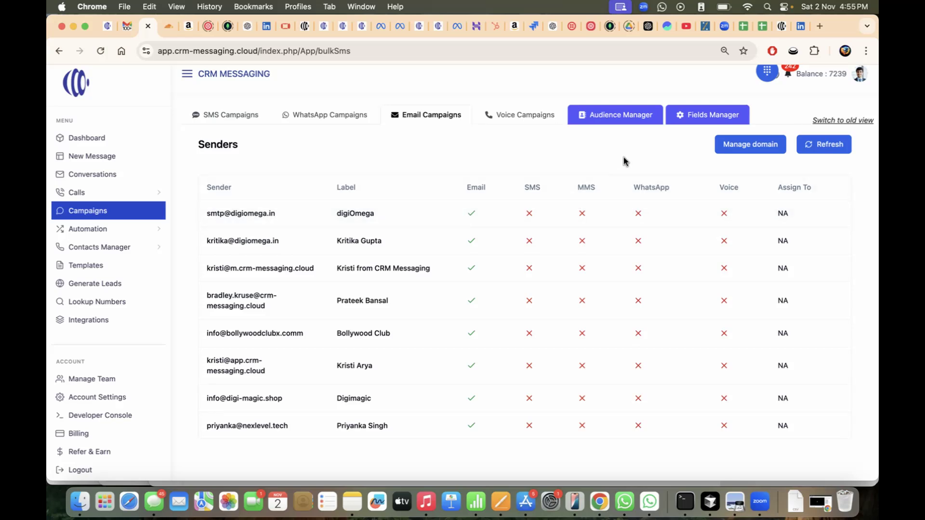
pyautogui.click(756, 153)
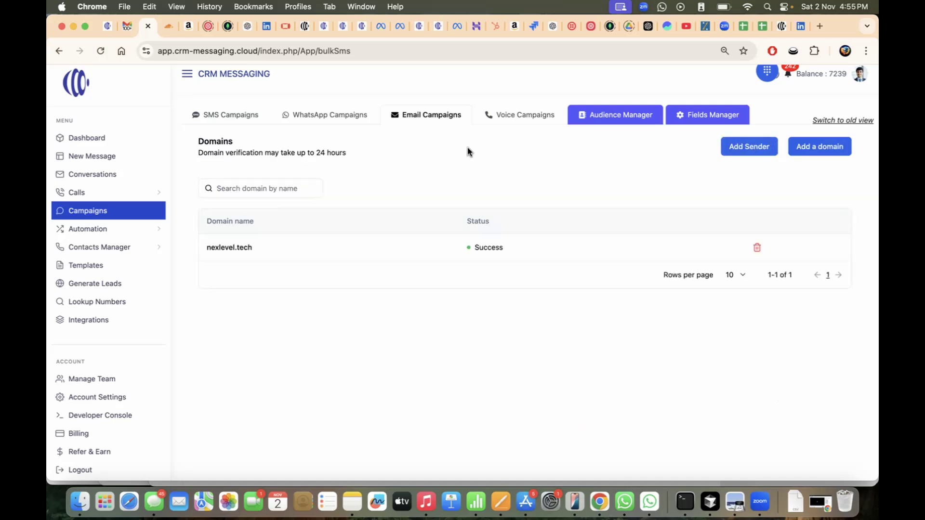
pyautogui.click(819, 150)
# - Paste pluto-hrms.in into the Add a Domain dialog's Domain Name field
pyautogui.click(422, 297)
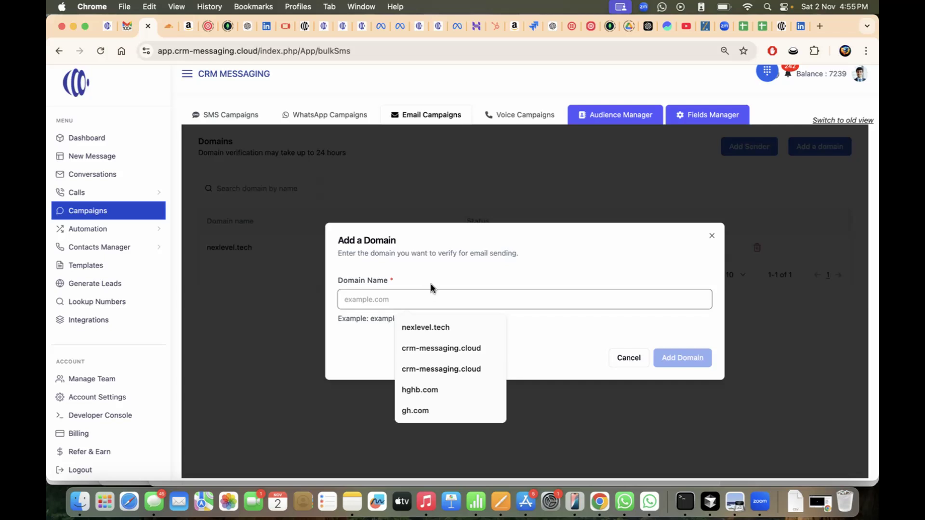
pyautogui.write('pluto-hrms.in')
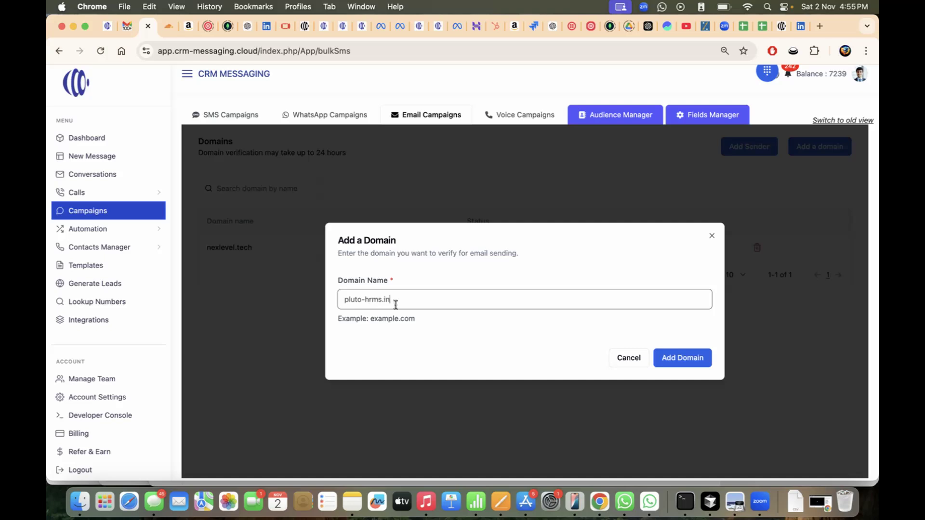
pyautogui.click(442, 322)
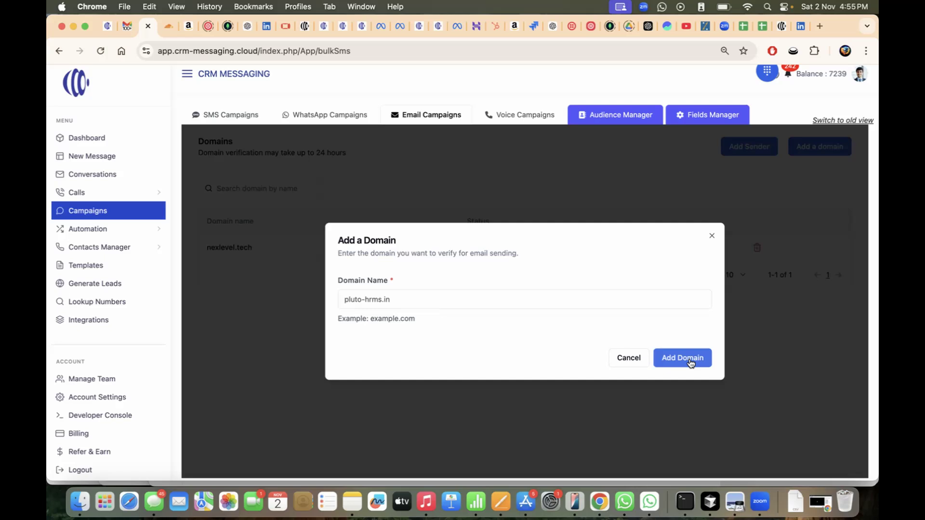
pyautogui.click(389, 295)
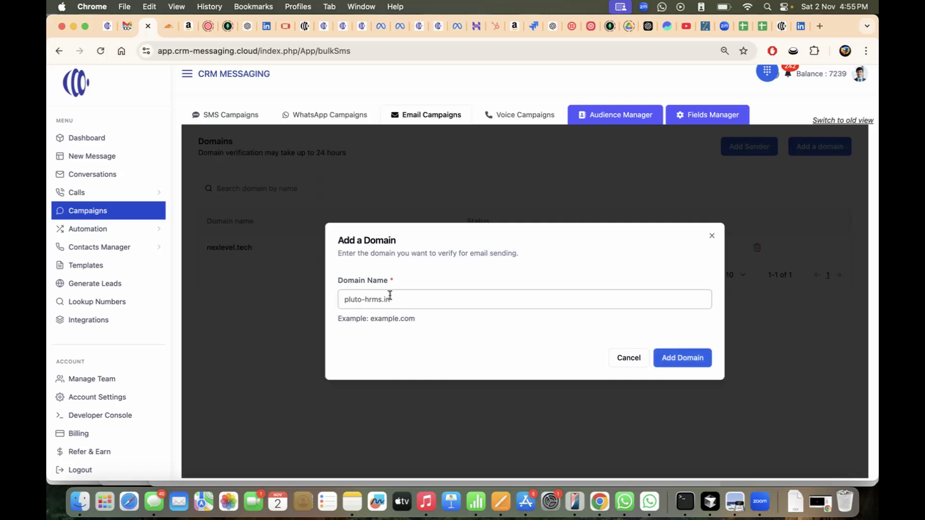
pyautogui.click(434, 310)
pyautogui.click(404, 302)
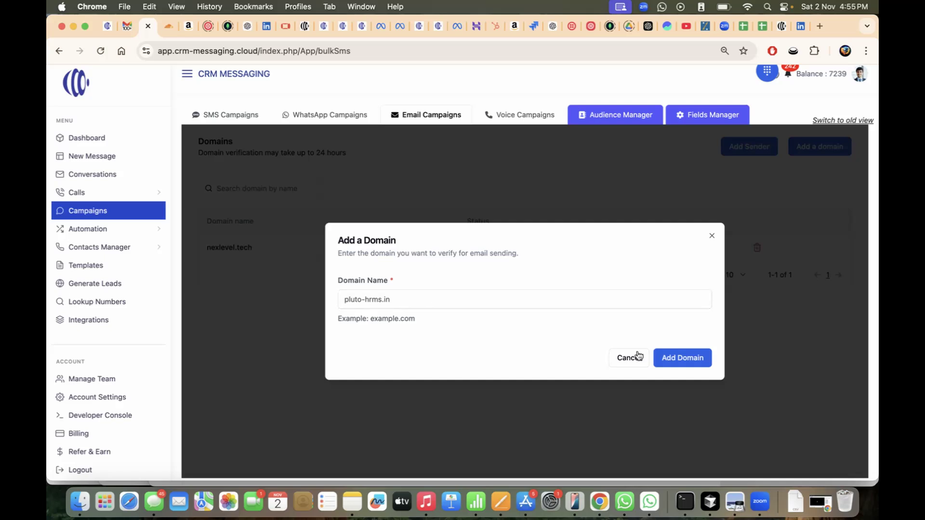
# - Submit pluto-hrms.in, review its DKIM CNAME and DMARC records, and copy the first CNAME name
pyautogui.click(663, 355)
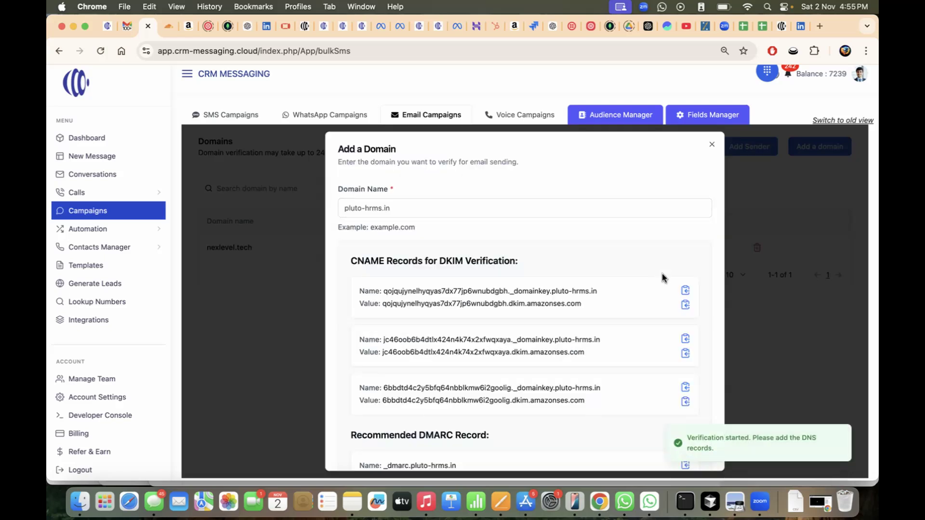
pyautogui.scroll(-2, 663, 278)
pyautogui.scroll(-3, 663, 278)
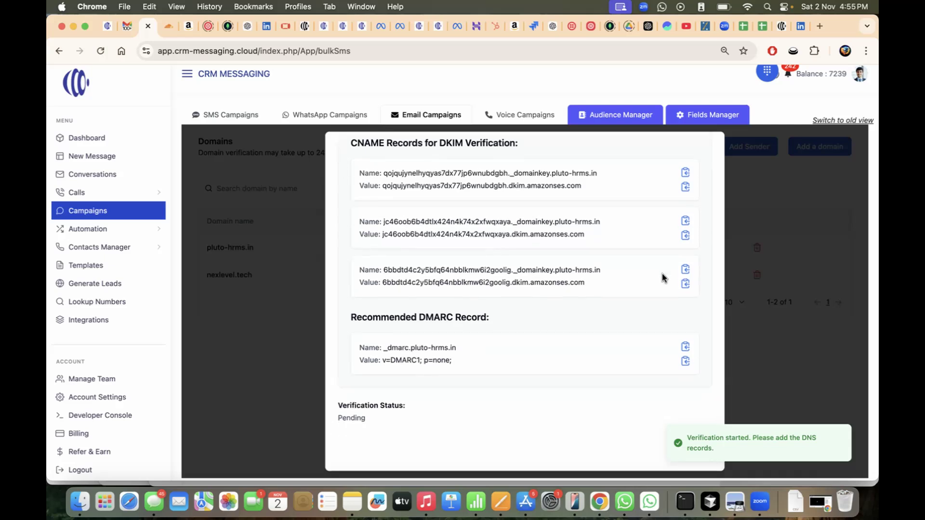
pyautogui.scroll(2, 663, 278)
pyautogui.scroll(2, 662, 278)
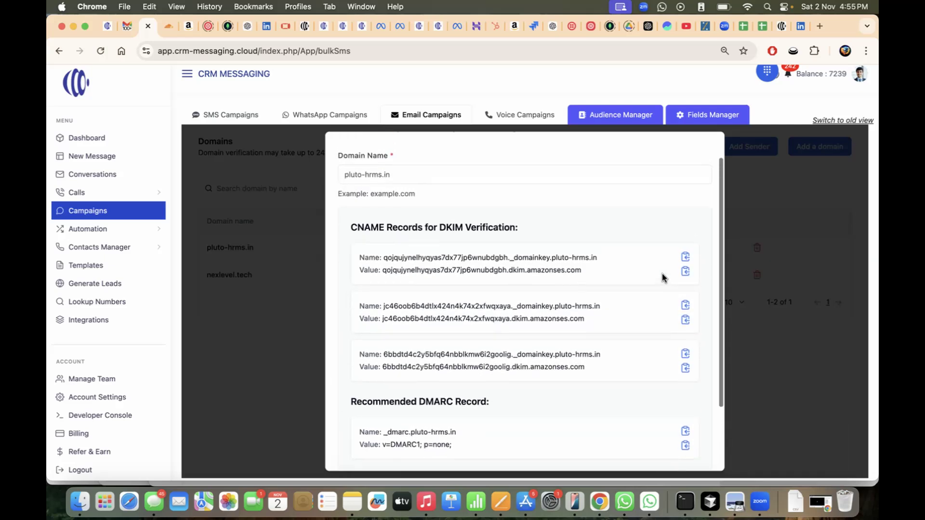
pyautogui.scroll(1, 574, 256)
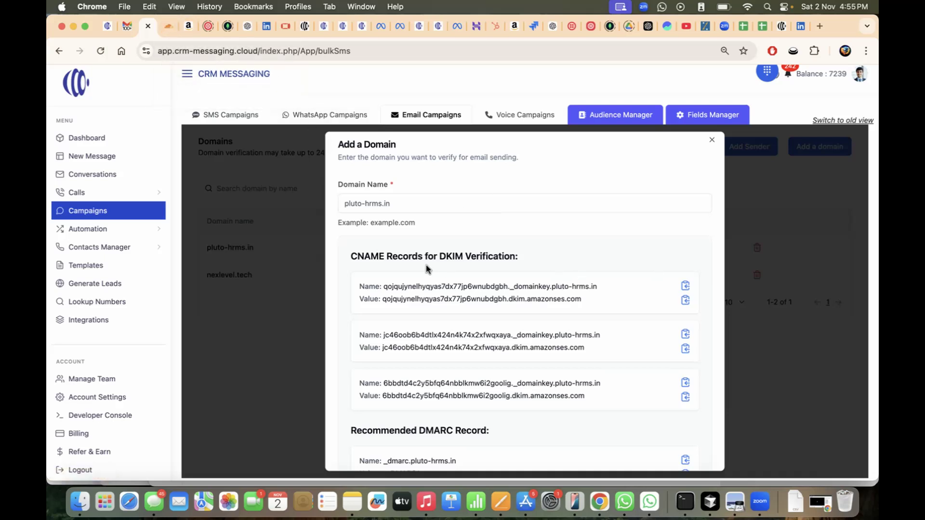
pyautogui.scroll(-3, 426, 268)
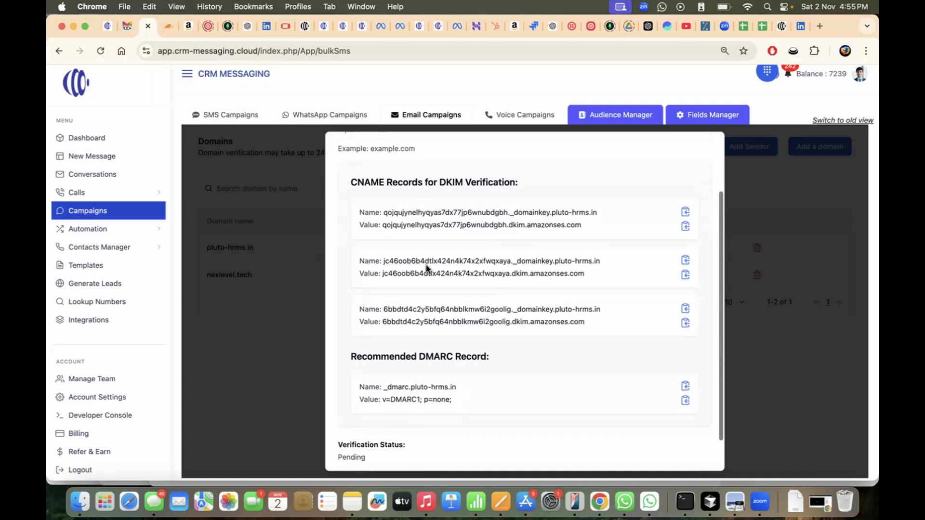
pyautogui.click(685, 231)
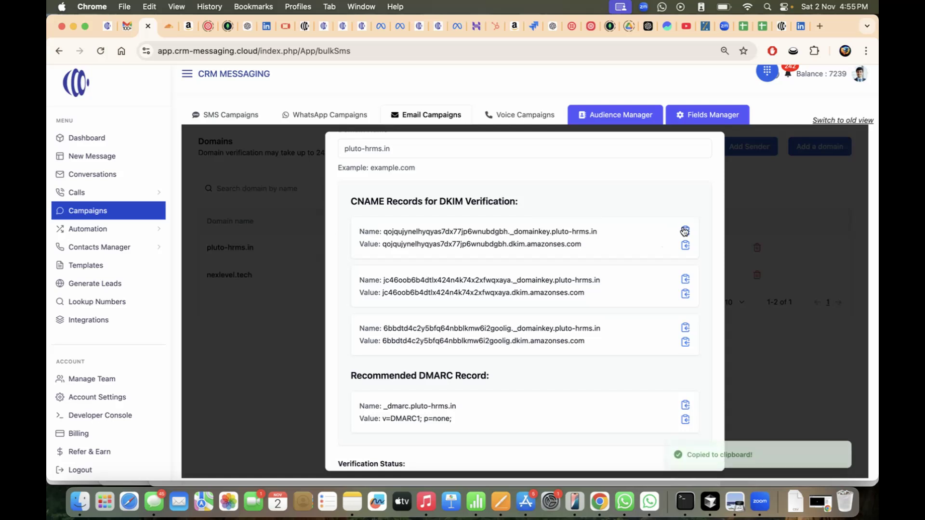
# - In Cloudflare's DNS records for pluto-hrms.in, start a new record of type CNAME
pyautogui.click(169, 26)
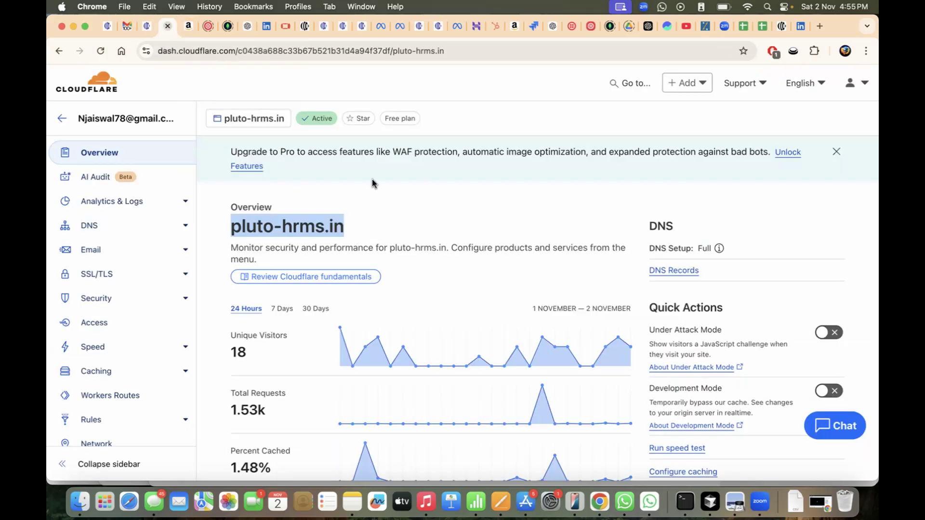
pyautogui.click(452, 243)
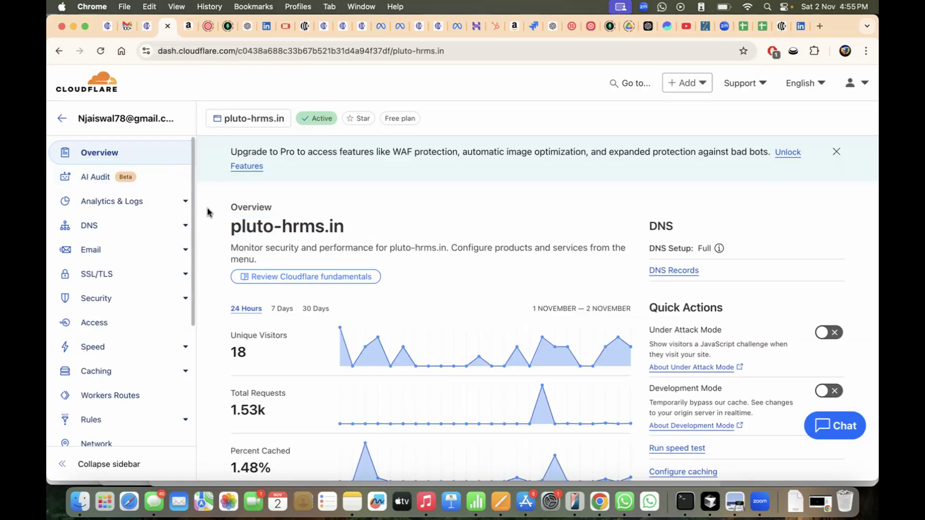
pyautogui.click(101, 225)
pyautogui.scroll(-3, 422, 271)
pyautogui.scroll(-2, 762, 342)
pyautogui.click(785, 276)
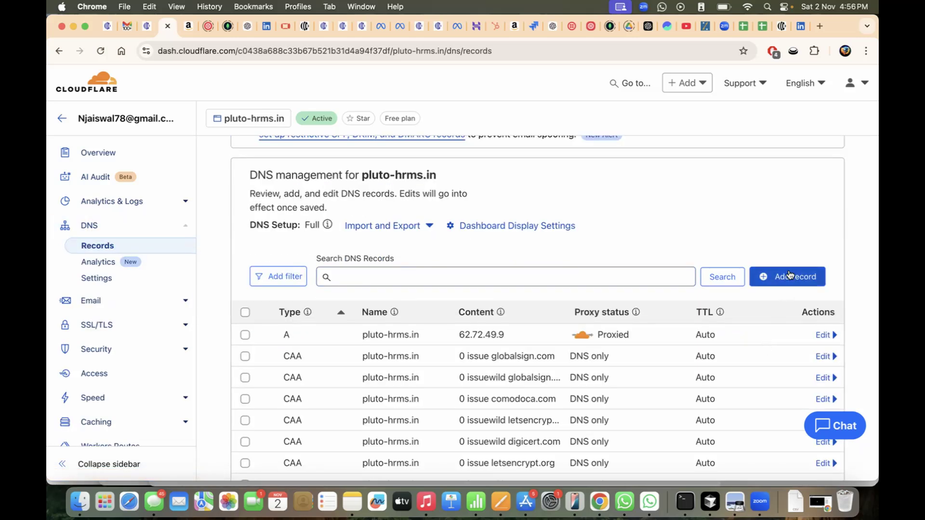
pyautogui.click(289, 365)
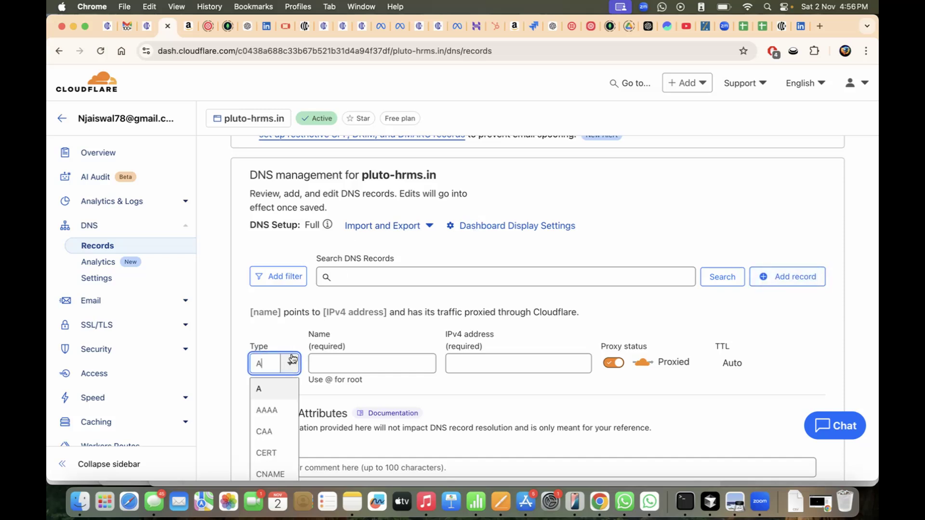
pyautogui.write('CN')
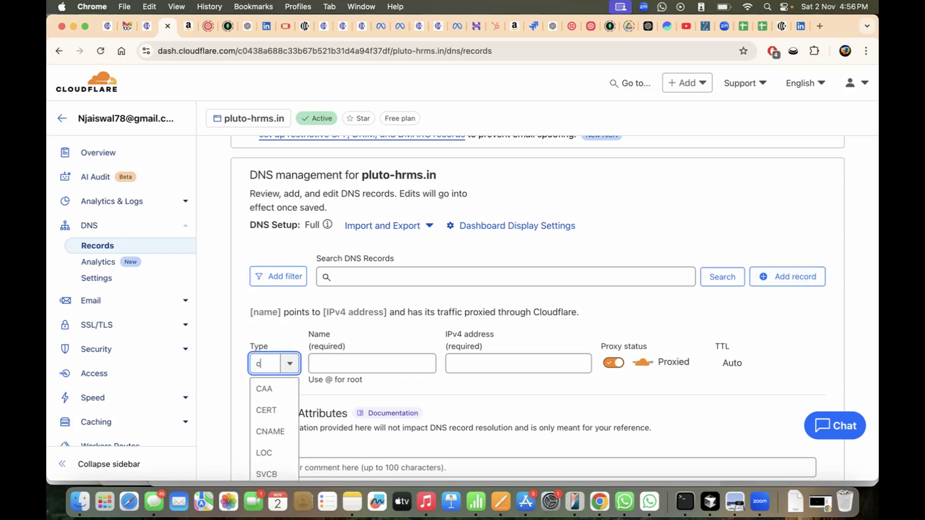
pyautogui.click(289, 385)
# - Set the CNAME record's name to the first DKIM record name from CRM Messaging
pyautogui.click(425, 357)
pyautogui.press('super+v')
pyautogui.press('super+a')
pyautogui.press('BackSpace')
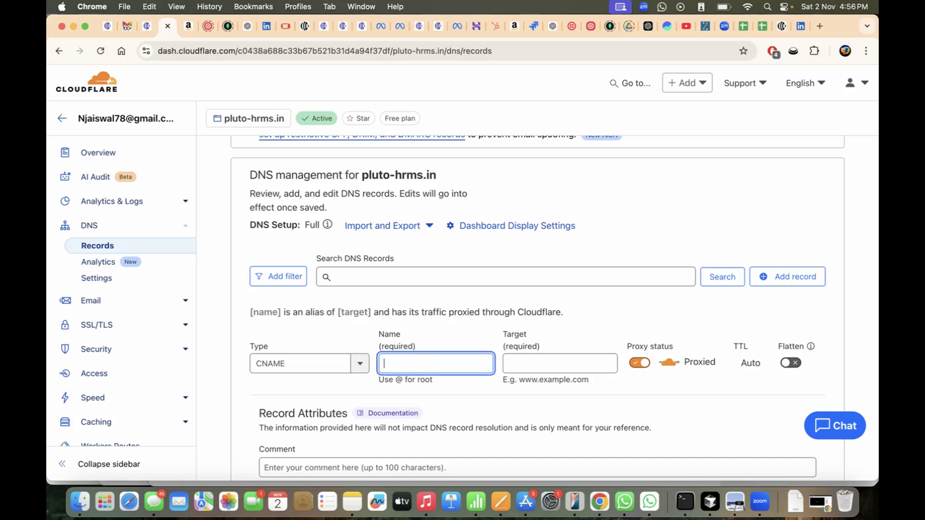
pyautogui.click(147, 28)
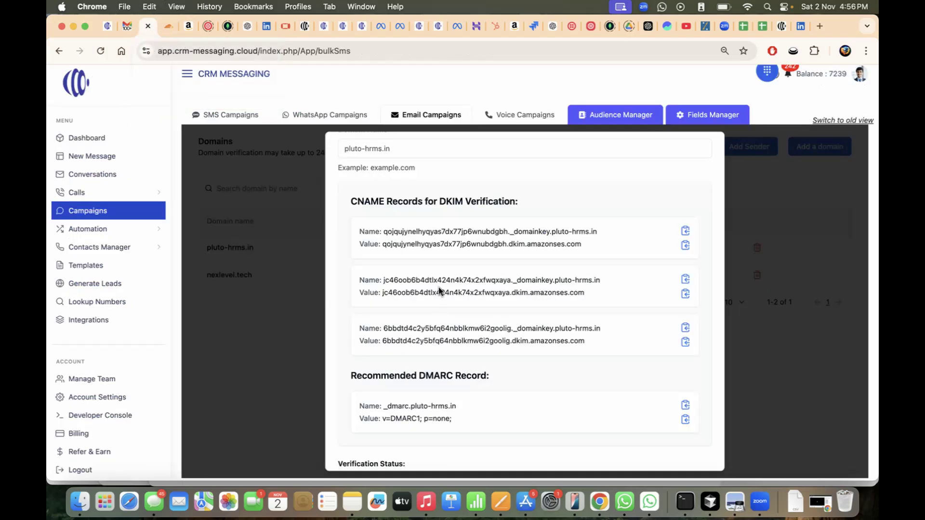
pyautogui.moveTo(384, 233); pyautogui.dragTo(598, 234)
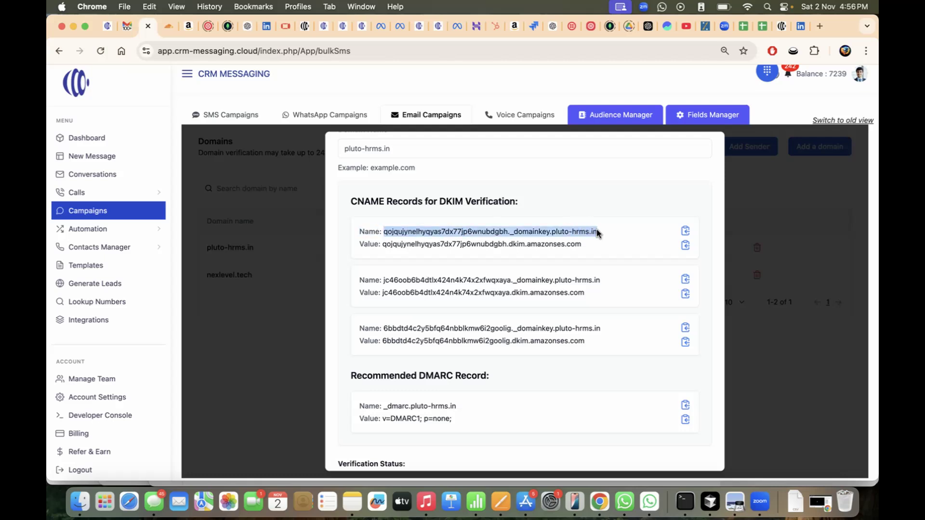
pyautogui.click(168, 27)
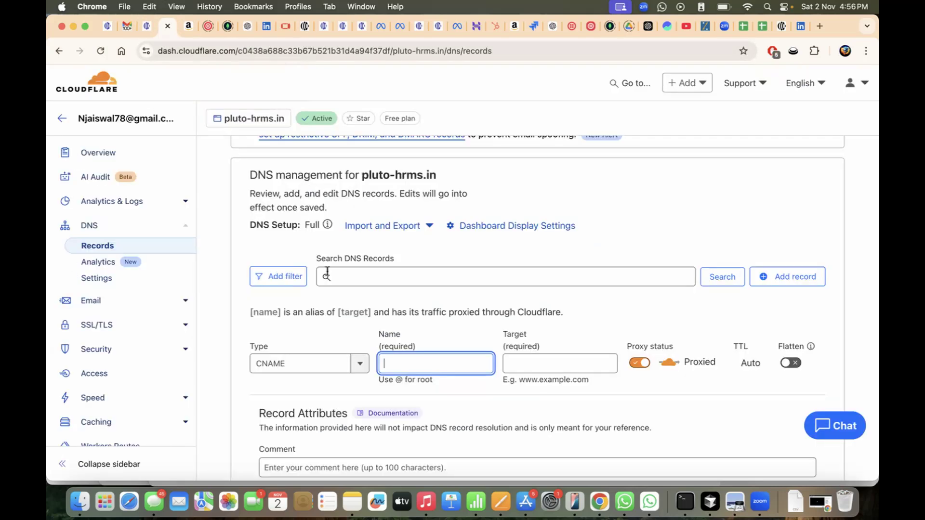
pyautogui.press('super+v')
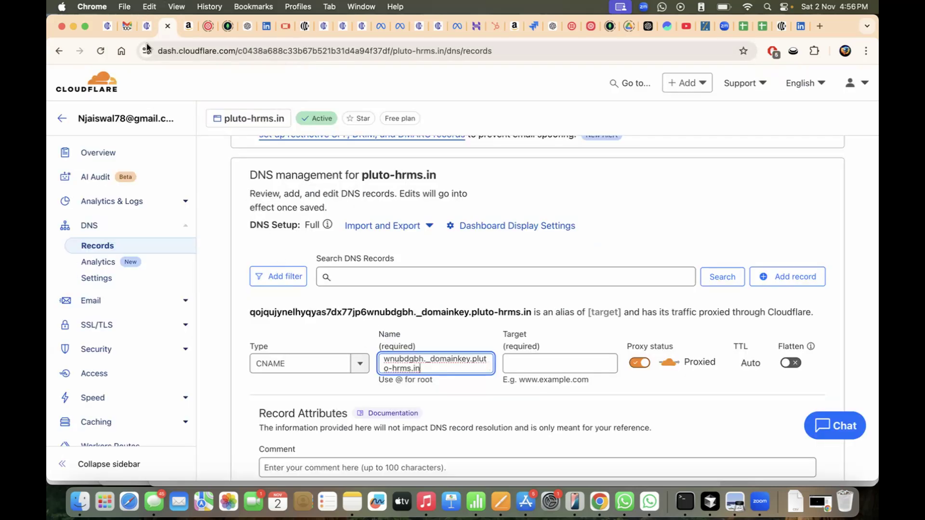
# - Enter the DKIM amazonses.com value as the record's target and set proxying to DNS only
pyautogui.click(140, 27)
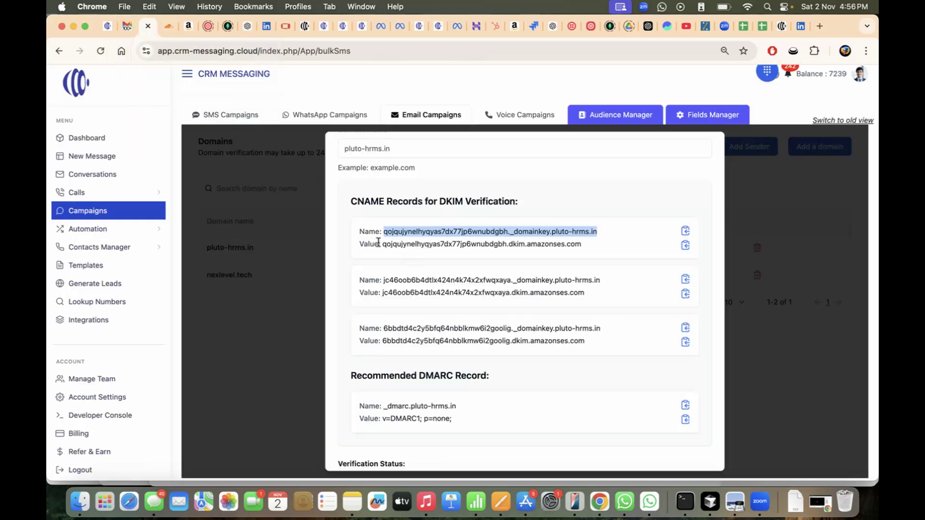
pyautogui.moveTo(381, 245); pyautogui.dragTo(585, 249)
pyautogui.click(168, 27)
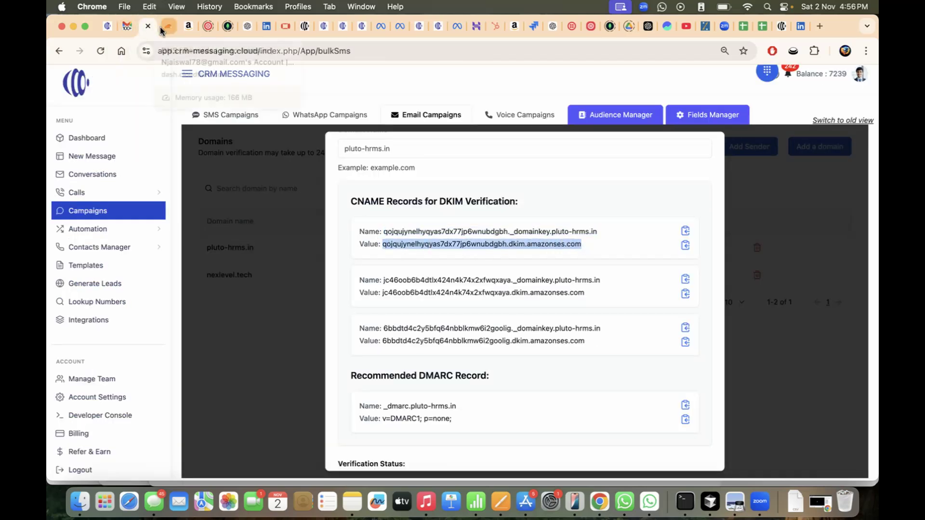
pyautogui.click(515, 360)
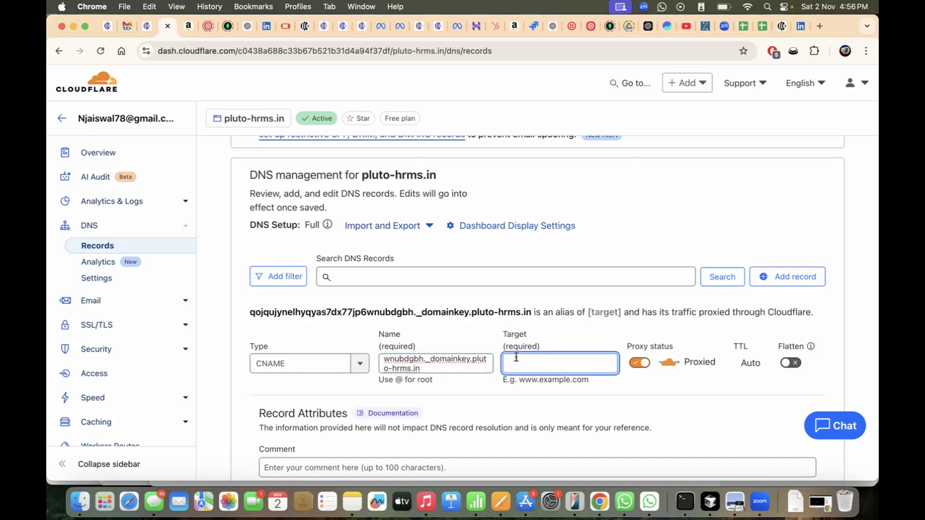
pyautogui.press('super+v')
pyautogui.click(253, 412)
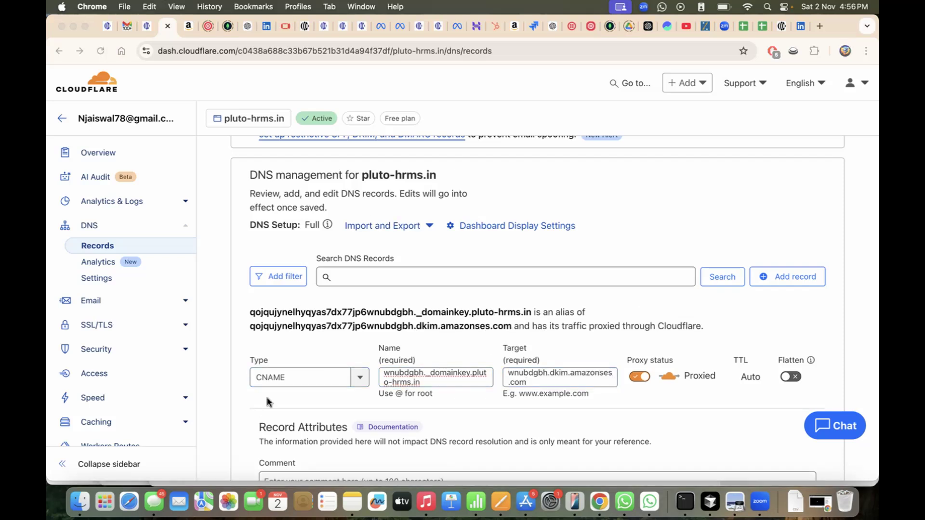
pyautogui.scroll(-1, 428, 322)
pyautogui.click(637, 348)
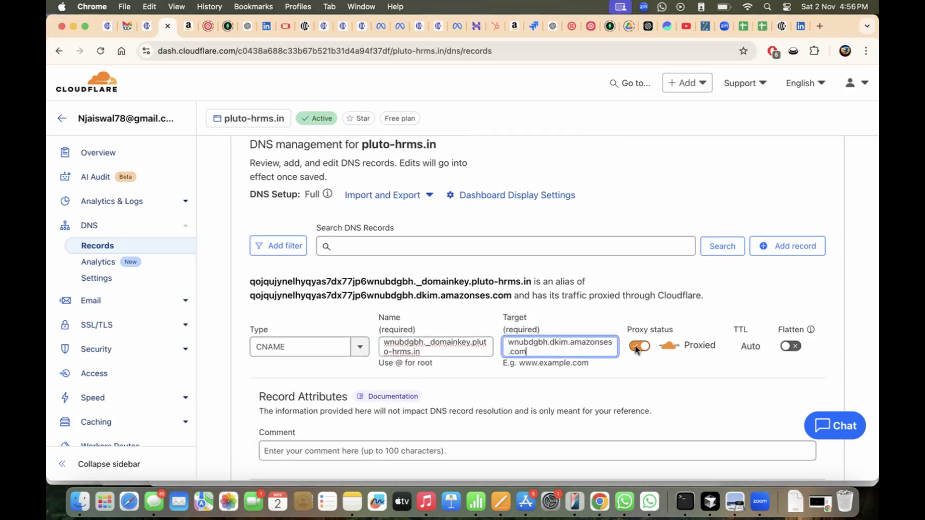
pyautogui.click(640, 348)
pyautogui.scroll(-3, 654, 352)
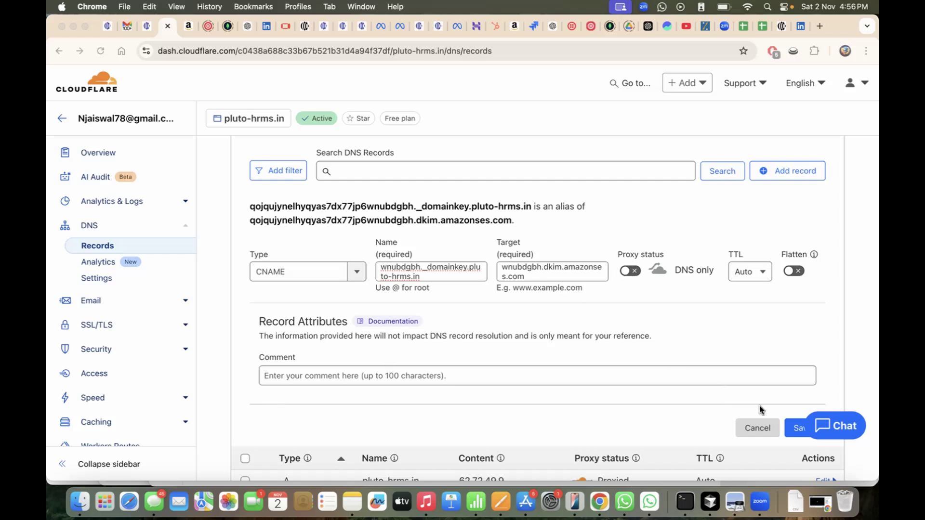
# - Save the DKIM CNAME records and the _dmarc TXT record 'v=DMARC1; p=none;' in Cloudflare
pyautogui.click(790, 428)
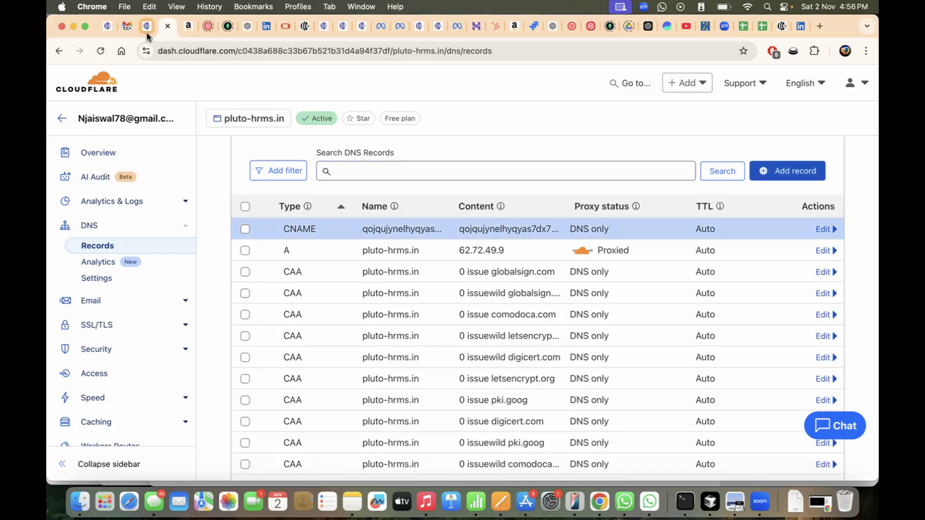
pyautogui.click(144, 32)
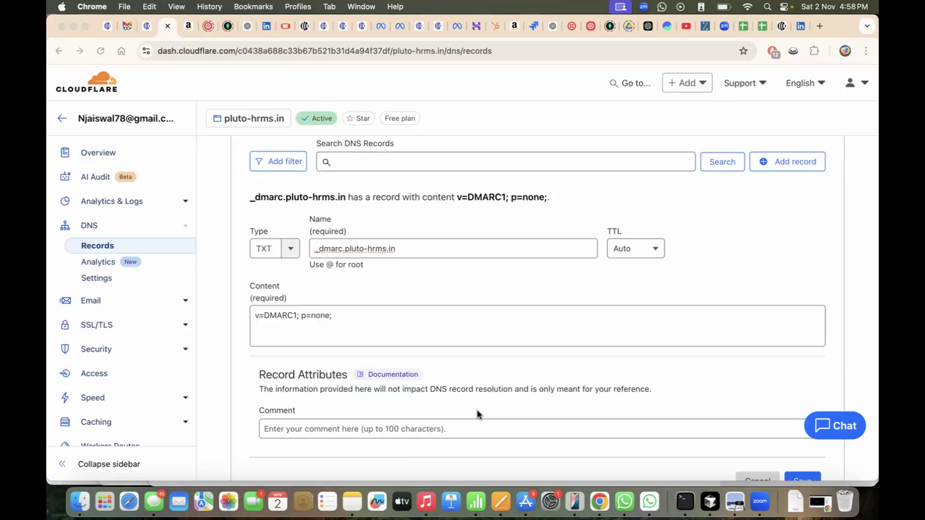
pyautogui.scroll(-2, 605, 362)
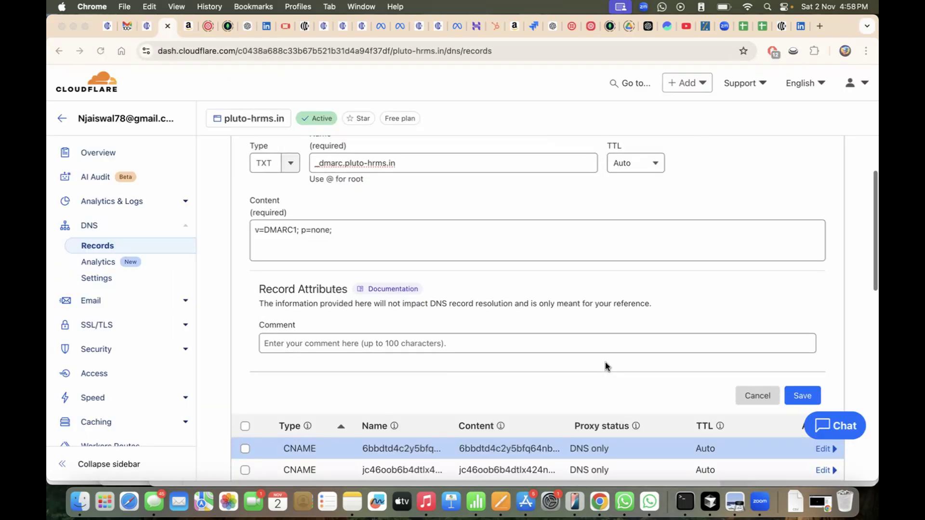
pyautogui.click(802, 396)
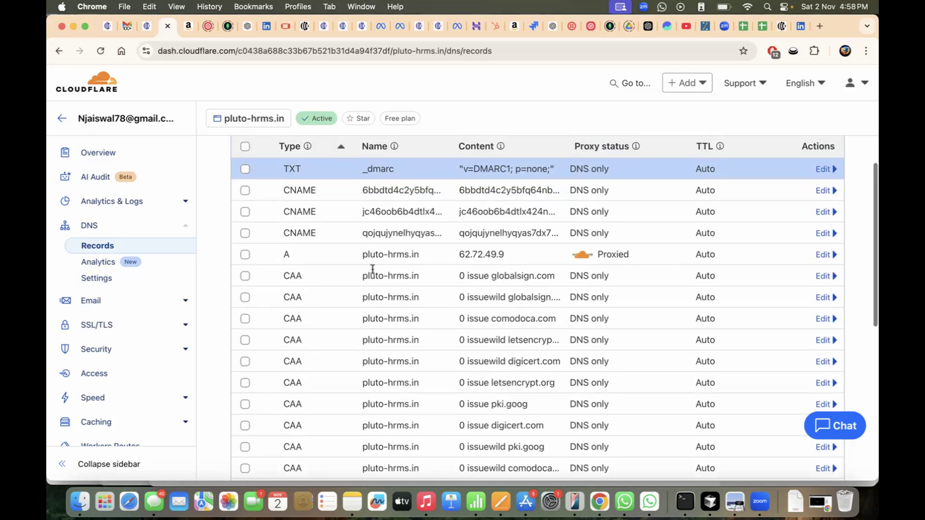
pyautogui.scroll(1, 373, 224)
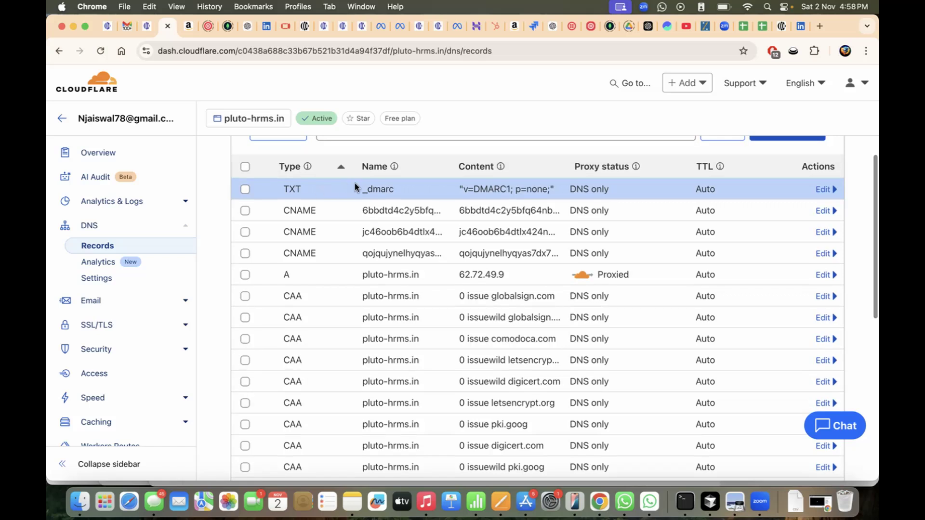
# - Review pluto-hrms.in's DNS records in CRM Messaging and close the records dialog
pyautogui.click(145, 27)
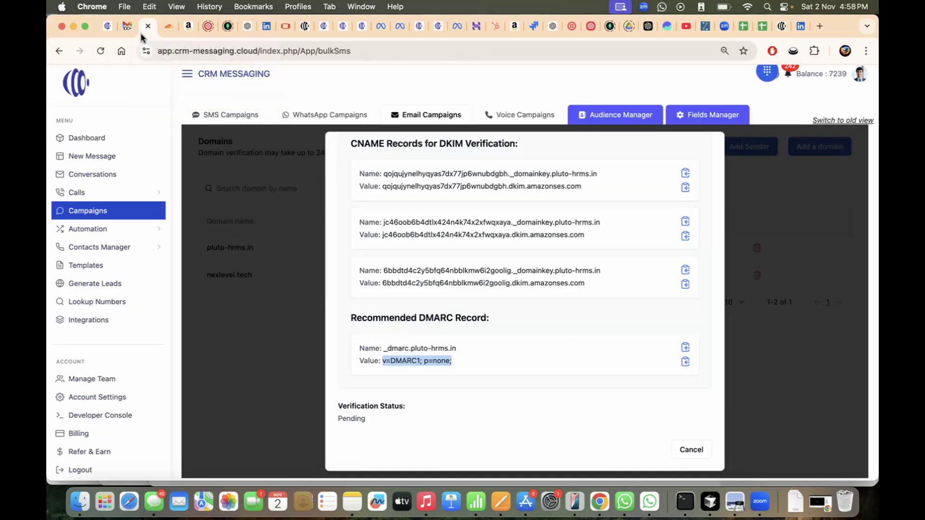
pyautogui.scroll(-1, 478, 298)
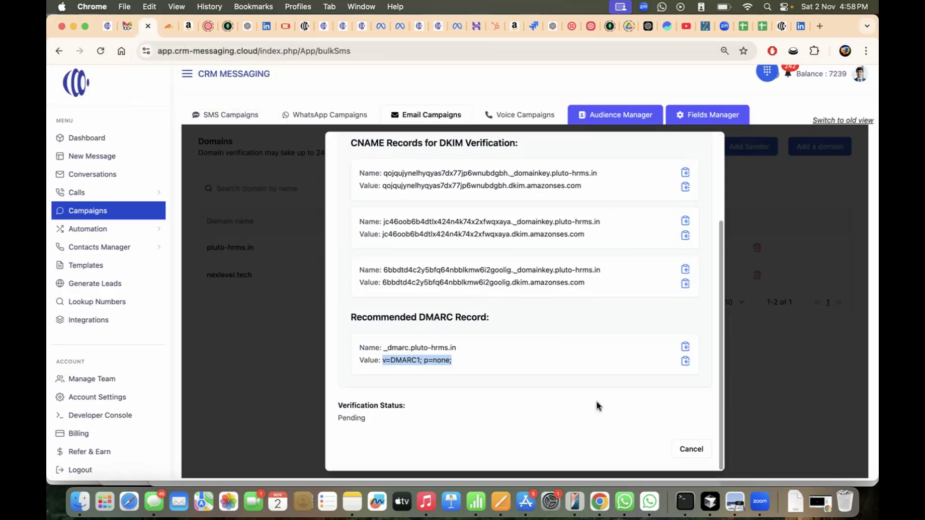
pyautogui.rightClick(603, 497)
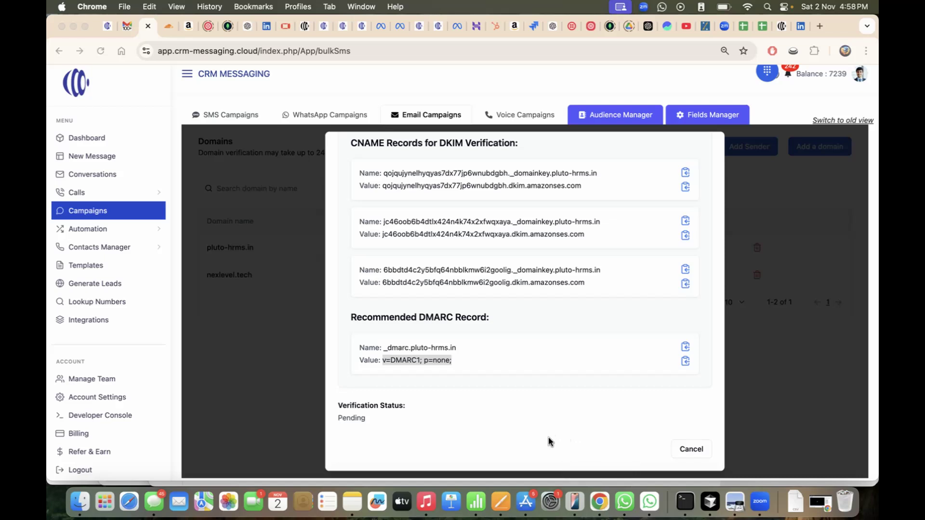
pyautogui.click(568, 424)
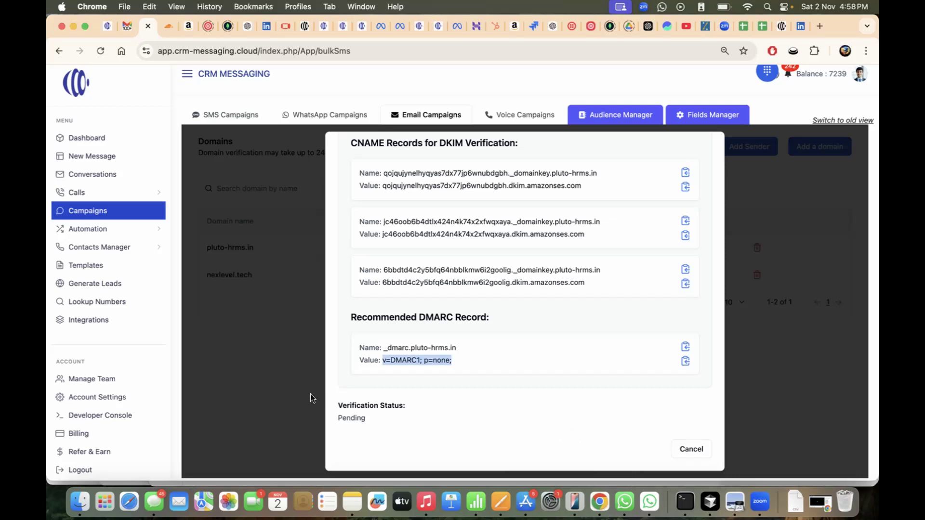
pyautogui.click(371, 415)
pyautogui.scroll(3, 408, 406)
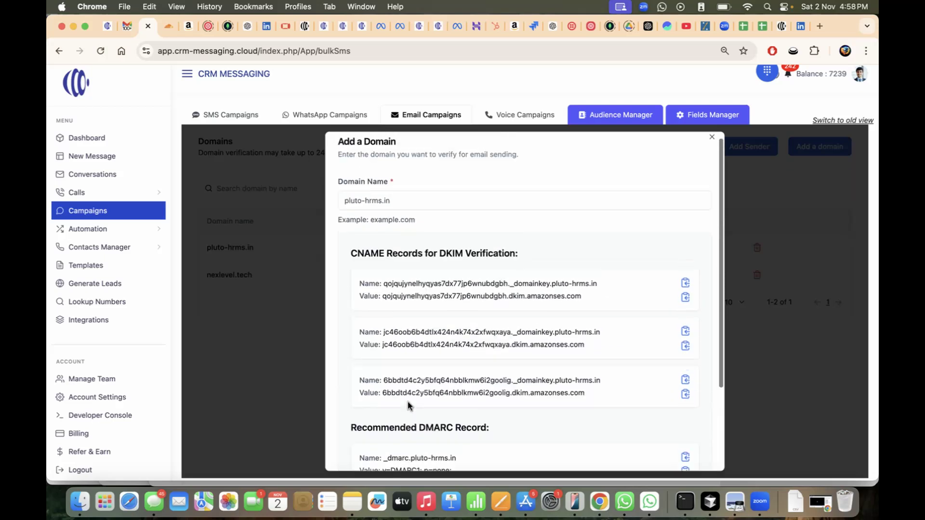
pyautogui.scroll(-3, 463, 333)
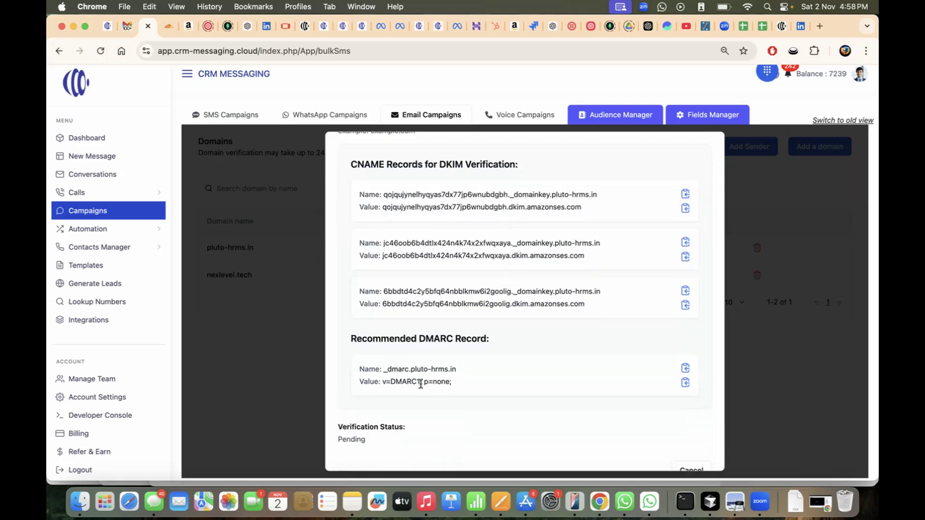
pyautogui.scroll(-1, 419, 386)
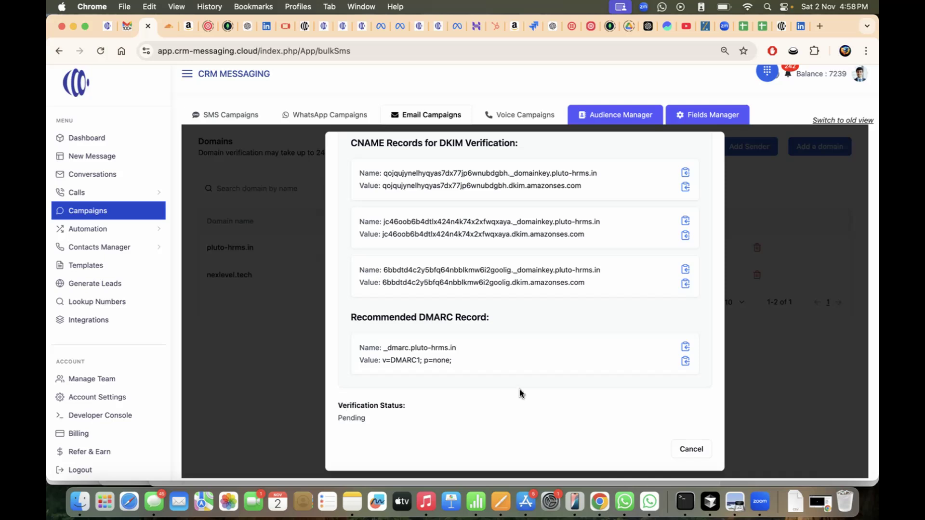
pyautogui.scroll(5, 520, 393)
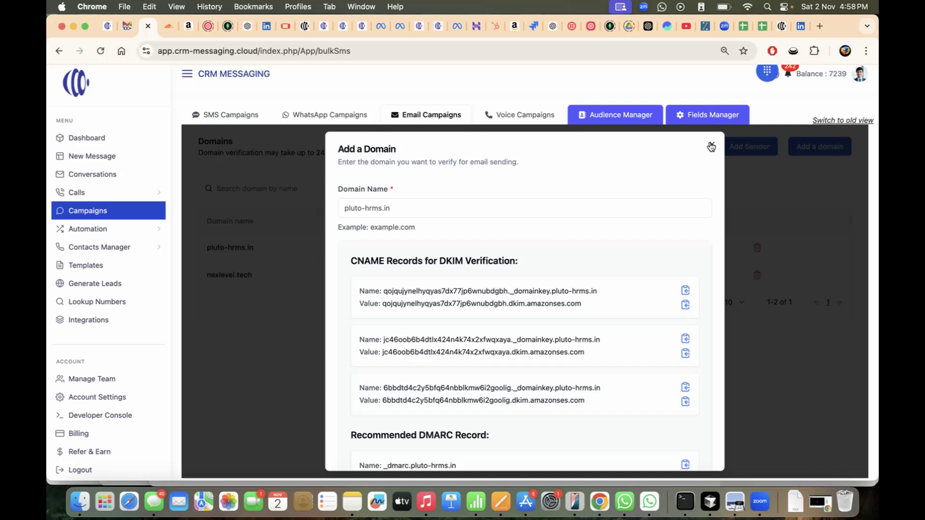
pyautogui.click(711, 147)
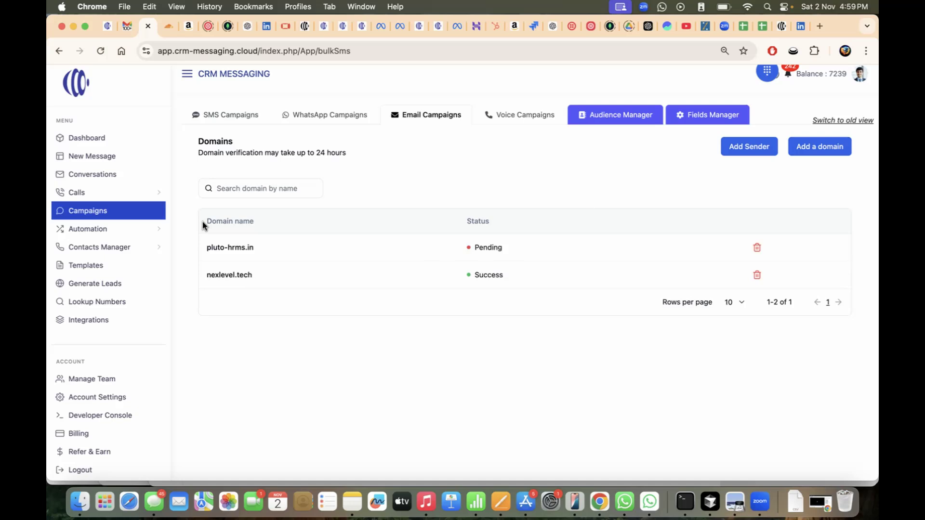
# - Reload the CRM, reopen pluto-hrms.in from the Domains list, run verification, and close its details
pyautogui.click(99, 50)
pyautogui.click(438, 121)
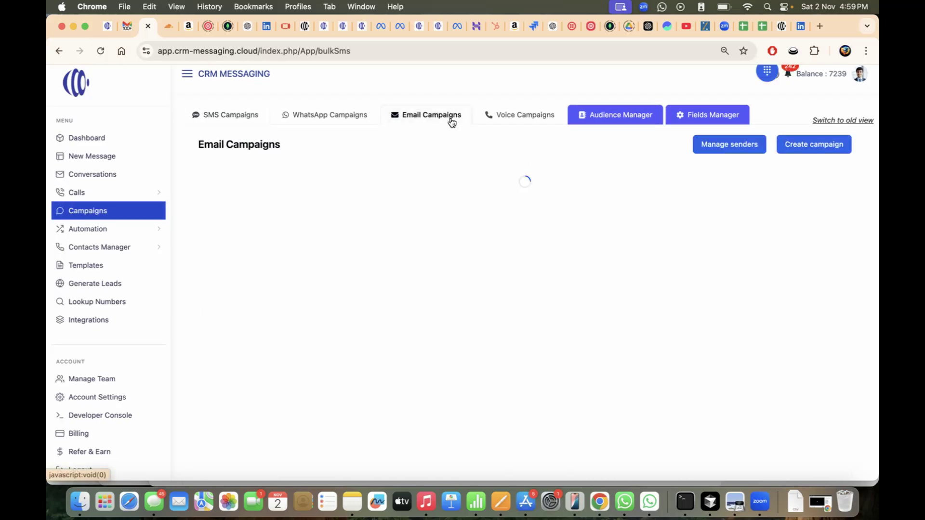
pyautogui.click(732, 152)
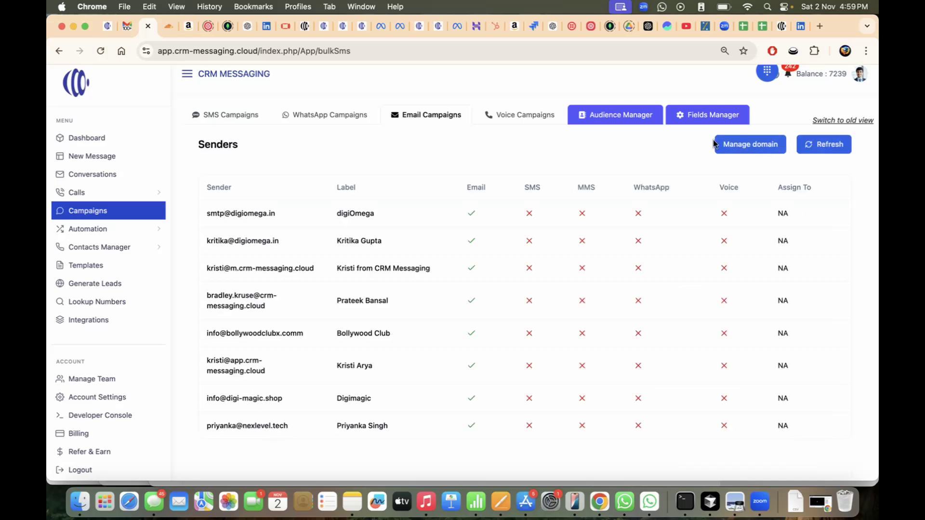
pyautogui.click(742, 144)
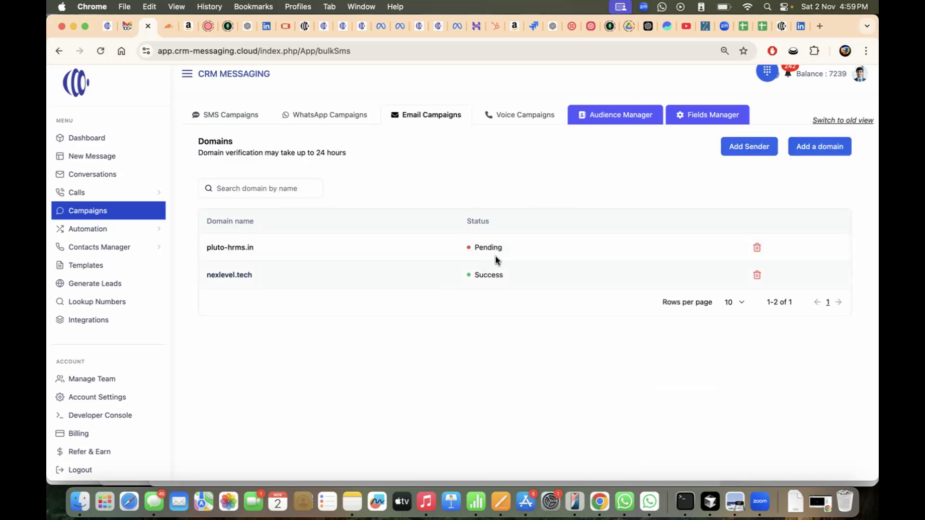
pyautogui.click(229, 247)
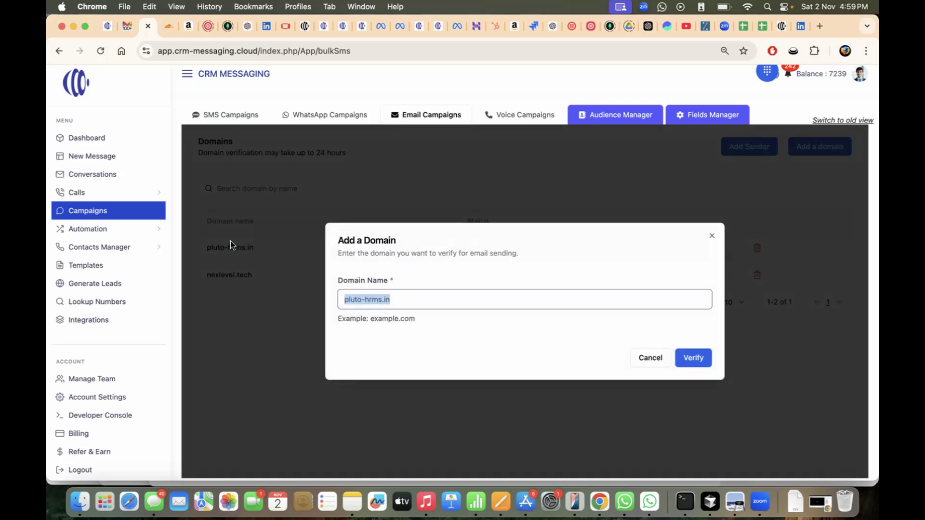
pyautogui.click(699, 357)
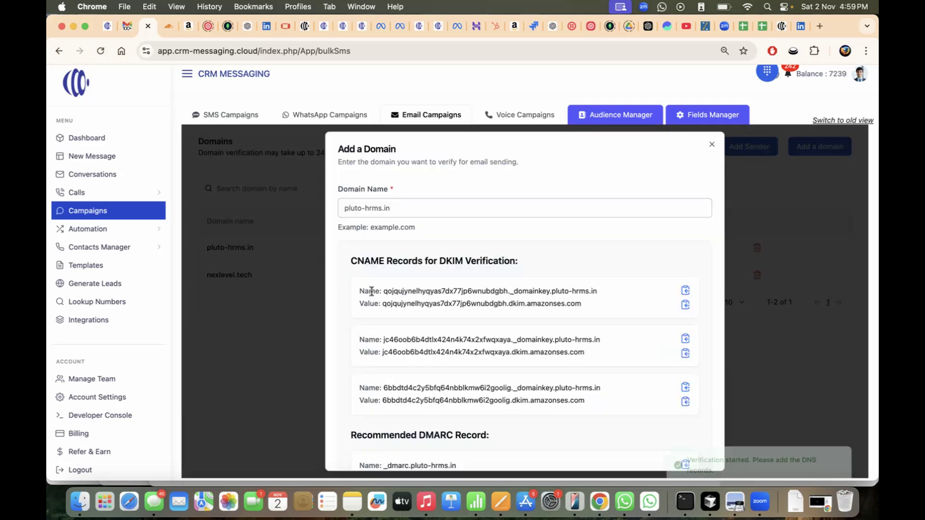
pyautogui.scroll(-5, 547, 342)
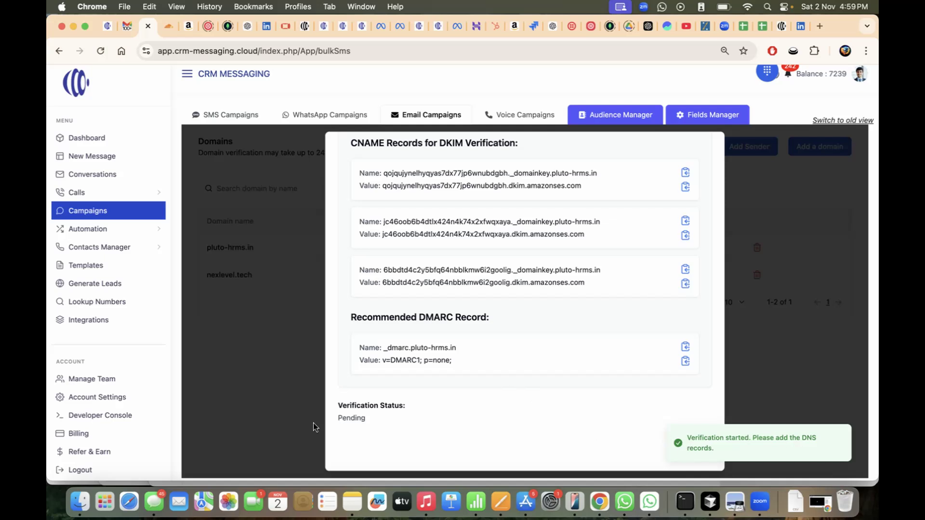
pyautogui.scroll(5, 366, 410)
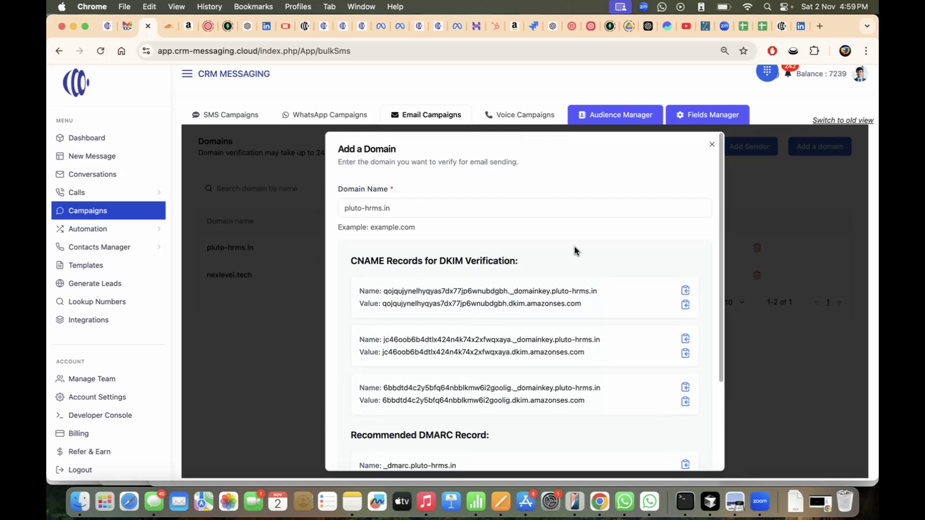
pyautogui.click(713, 145)
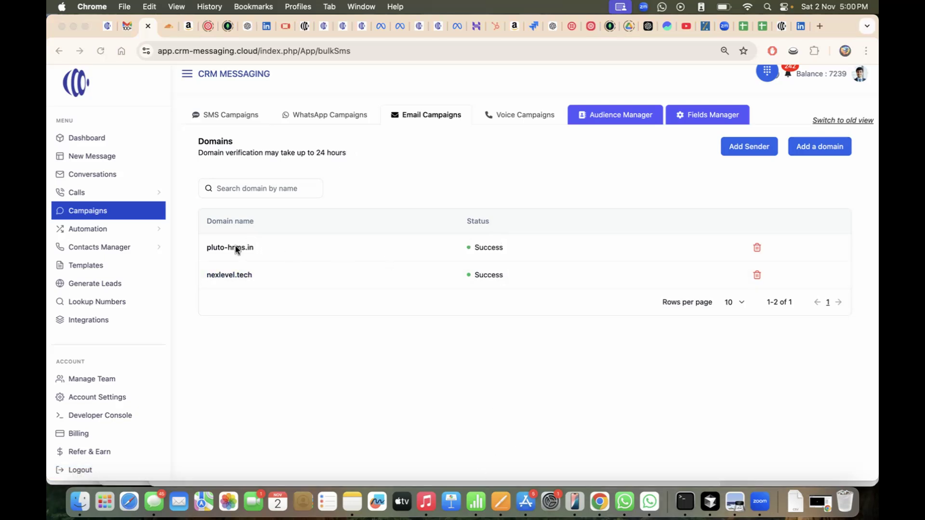
# - Start a new sender and give it the label 'Pluto Success HR'
pyautogui.click(216, 247)
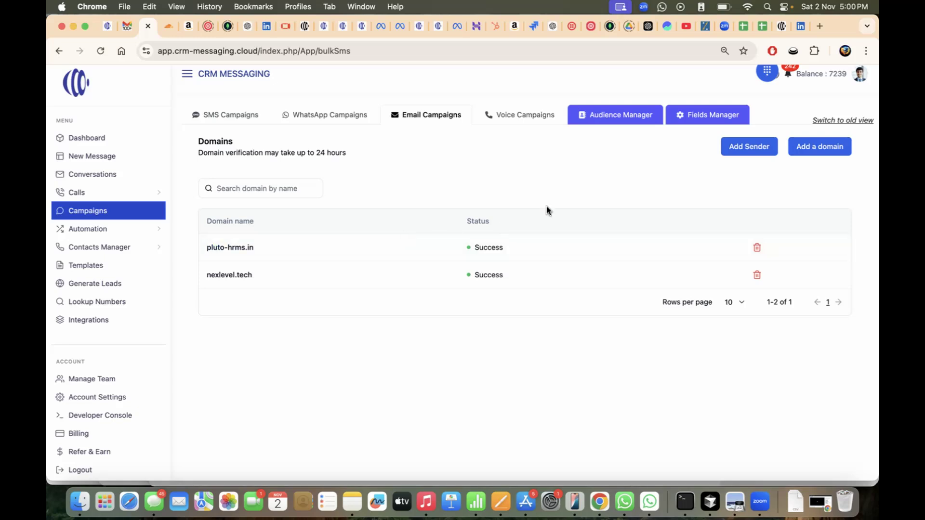
pyautogui.click(741, 147)
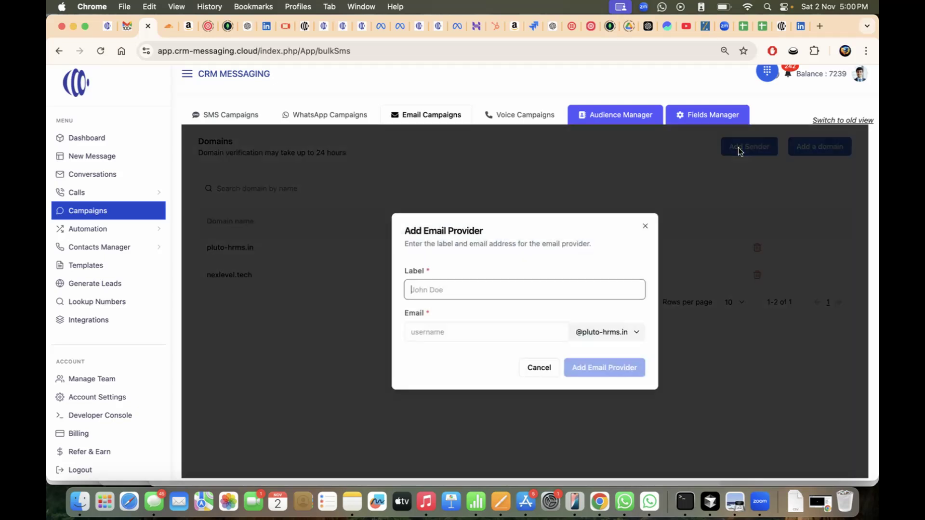
pyautogui.click(445, 290)
pyautogui.click(454, 331)
pyautogui.doubleClick(465, 289)
pyautogui.write('Pluto Sud')
pyautogui.click(460, 333)
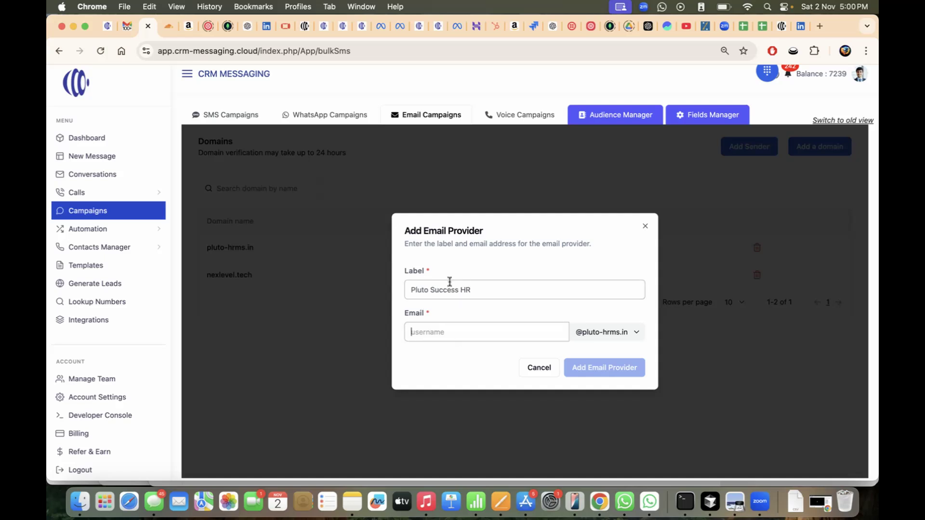
pyautogui.click(433, 326)
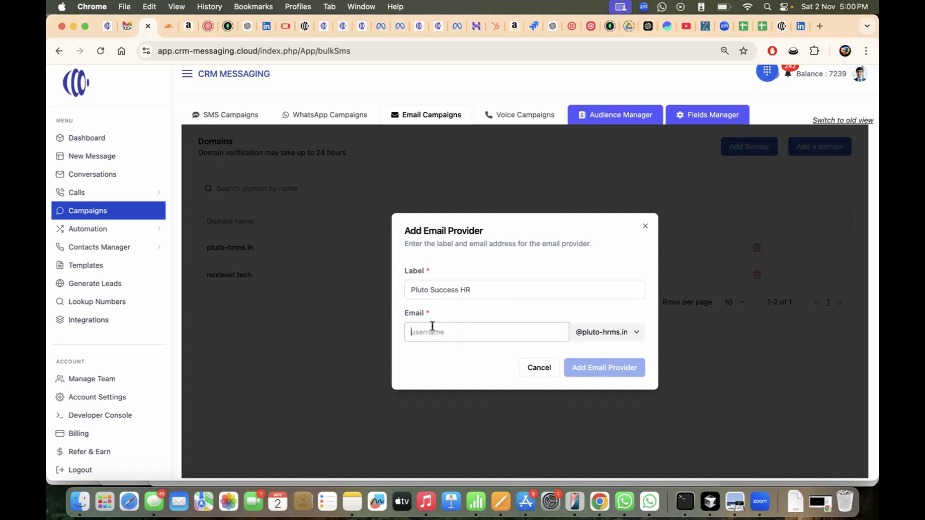
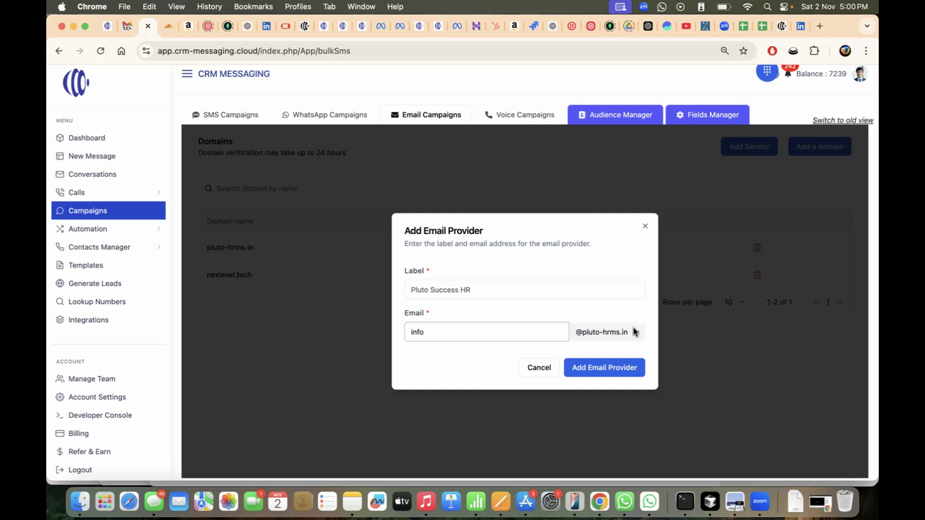
pyautogui.click(634, 332)
pyautogui.click(613, 337)
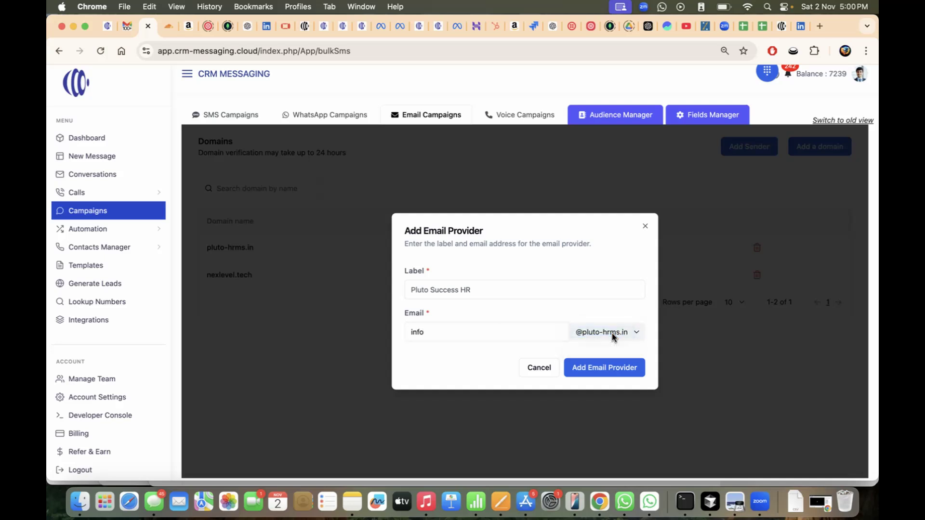
pyautogui.click(605, 367)
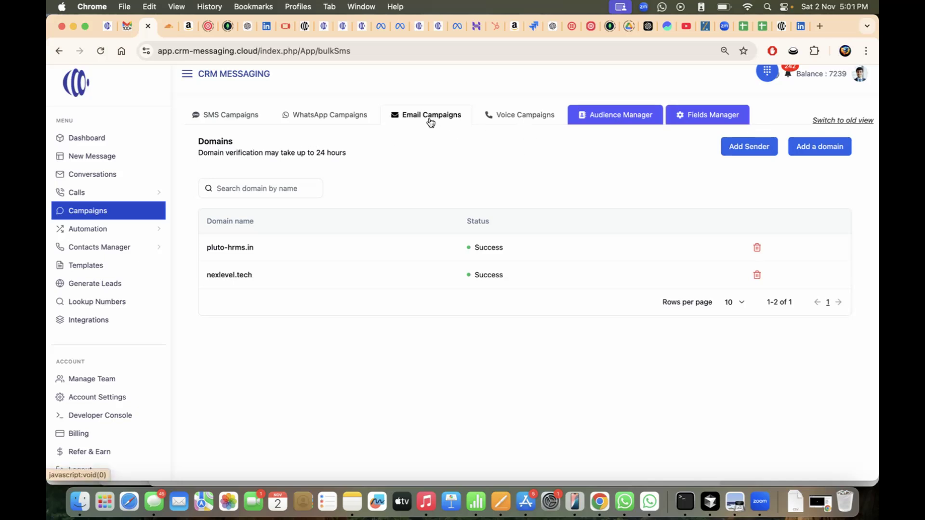
# - Confirm Pluto Success HR with pluto-hrms.in appears among the senders, then begin a new email campaign
pyautogui.click(396, 118)
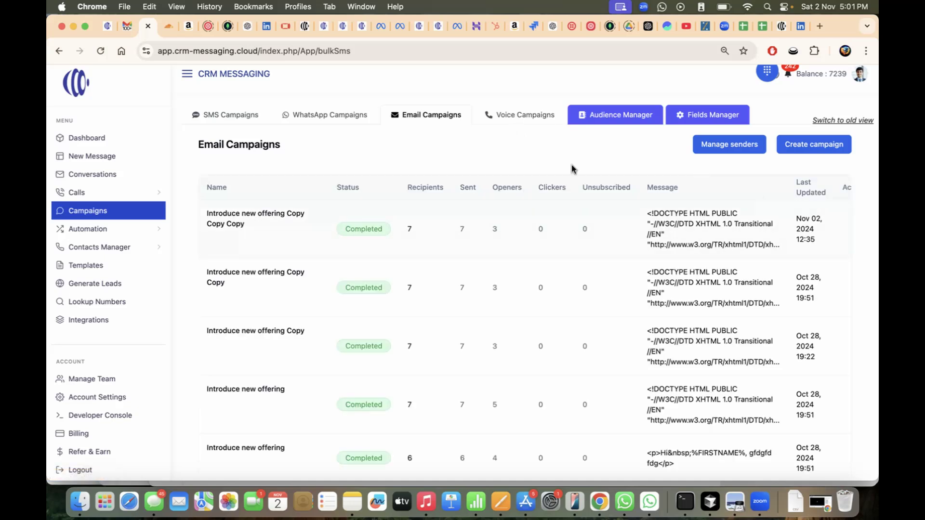
pyautogui.click(700, 144)
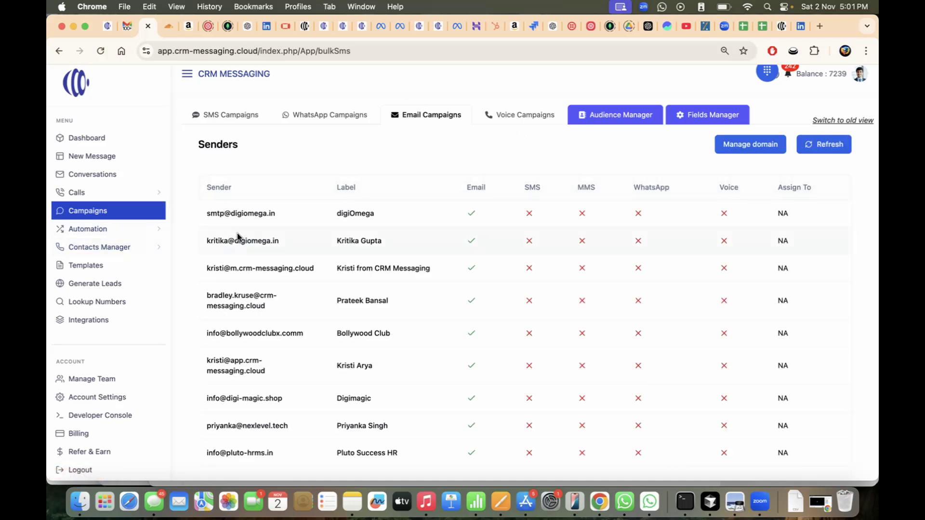
pyautogui.scroll(-1, 246, 385)
pyautogui.moveTo(220, 452); pyautogui.dragTo(361, 450)
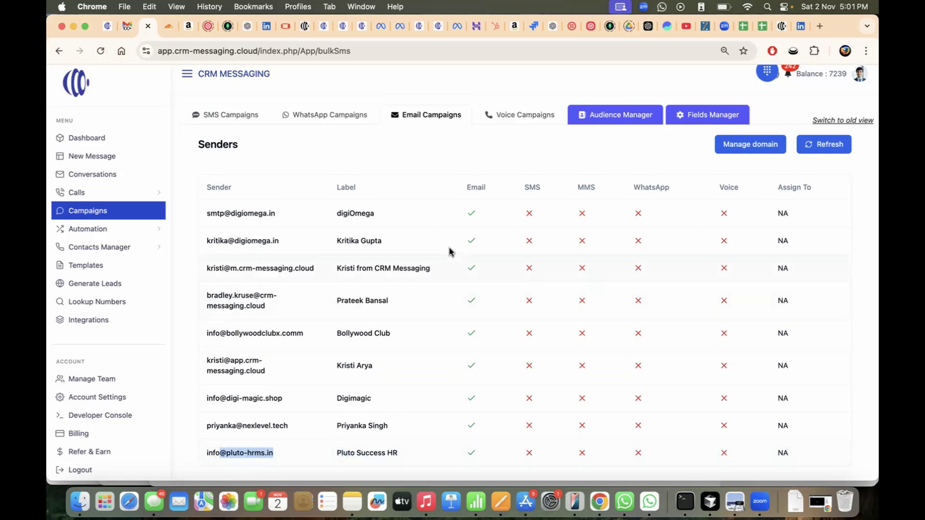
pyautogui.click(450, 143)
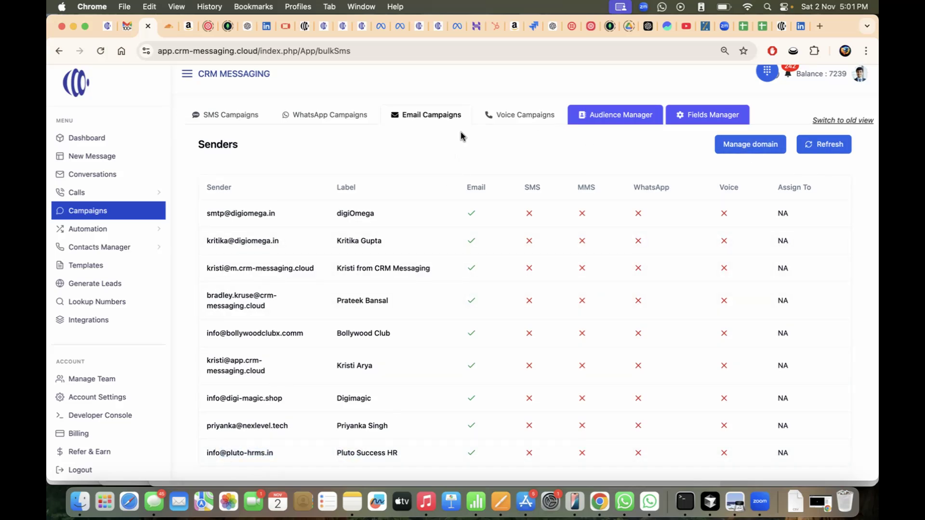
pyautogui.click(440, 118)
pyautogui.click(803, 144)
# - Name the campaign 'HR Event upcoming', with sender Pluto Success HR and recipients the 'test' list
pyautogui.click(375, 231)
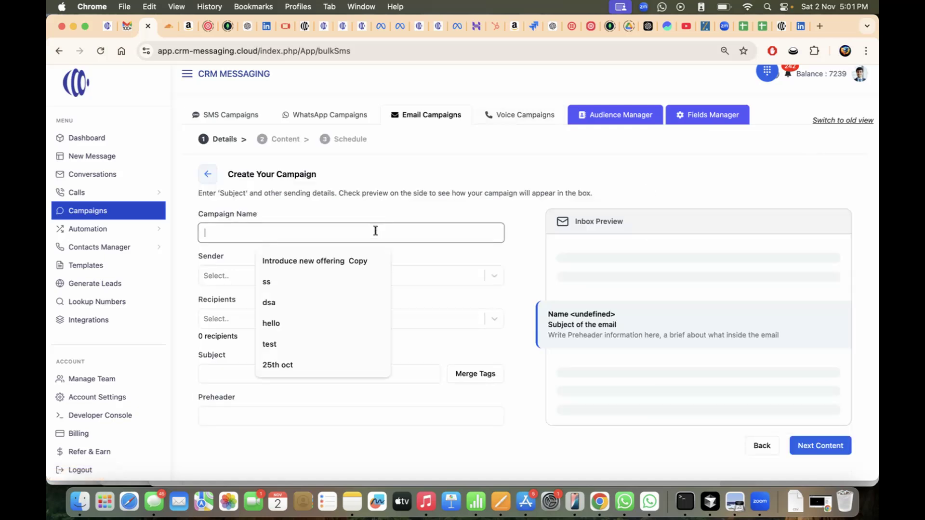
pyautogui.write('HR Event up')
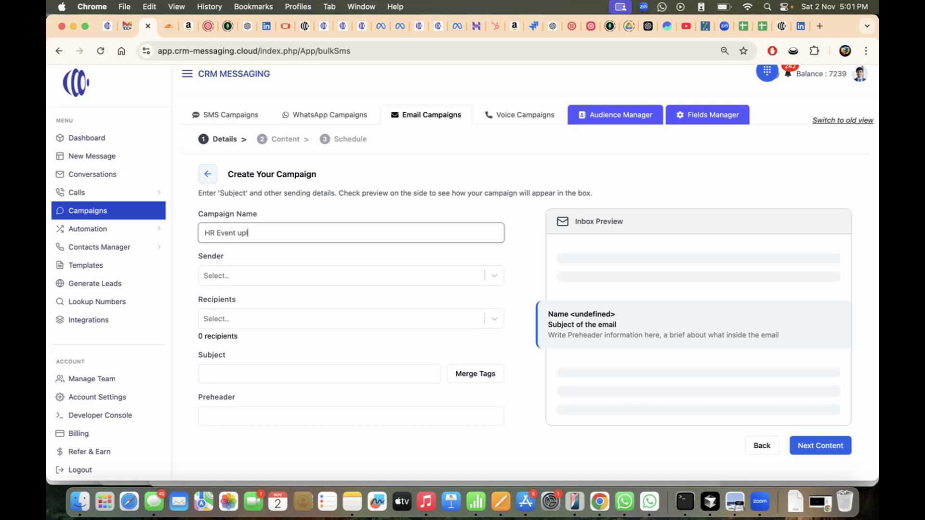
pyautogui.write('coming')
pyautogui.click(249, 278)
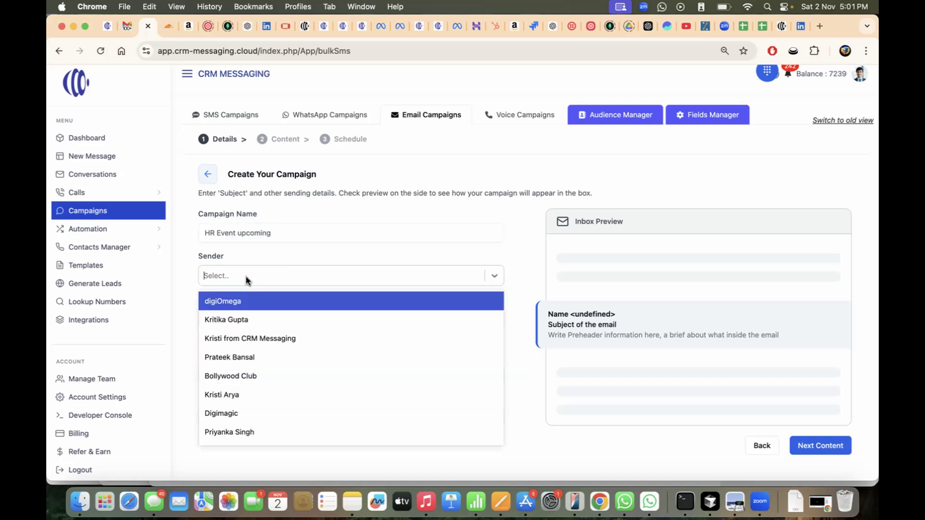
pyautogui.scroll(-1, 246, 384)
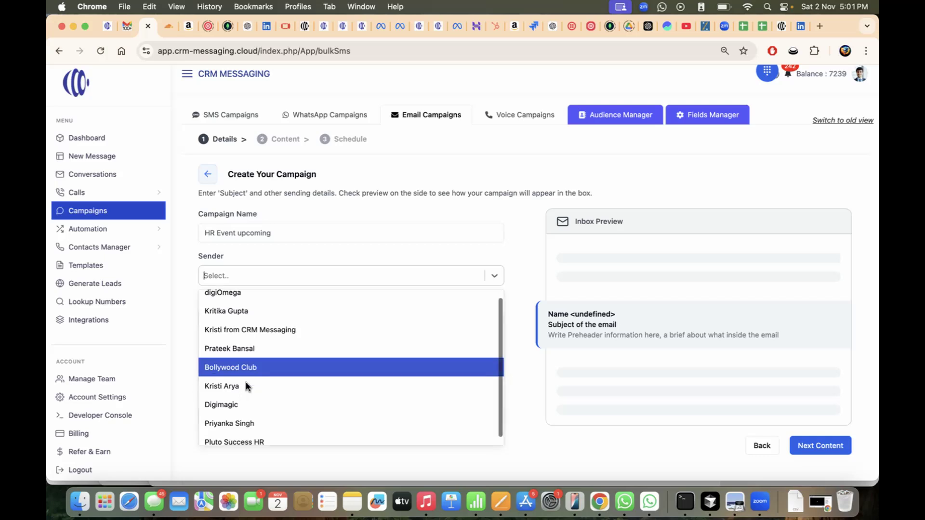
pyautogui.click(244, 437)
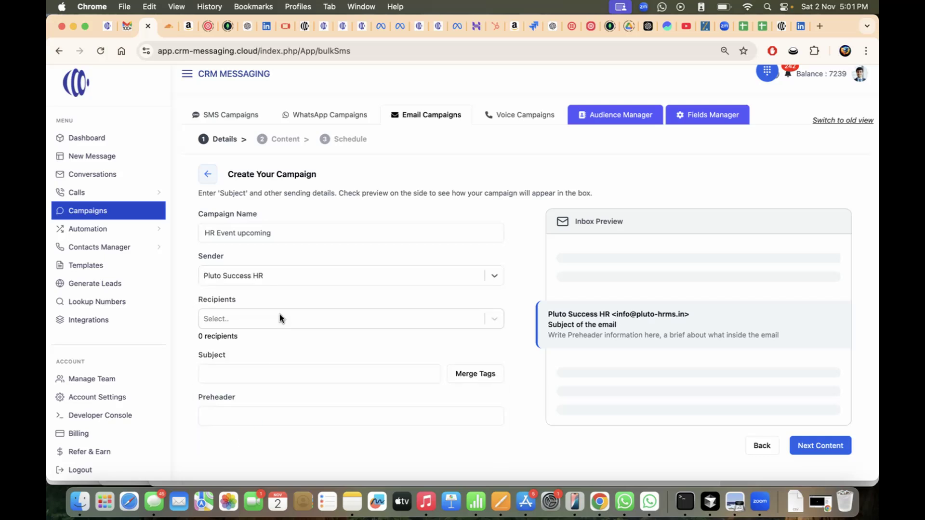
pyautogui.click(247, 320)
pyautogui.write('tes')
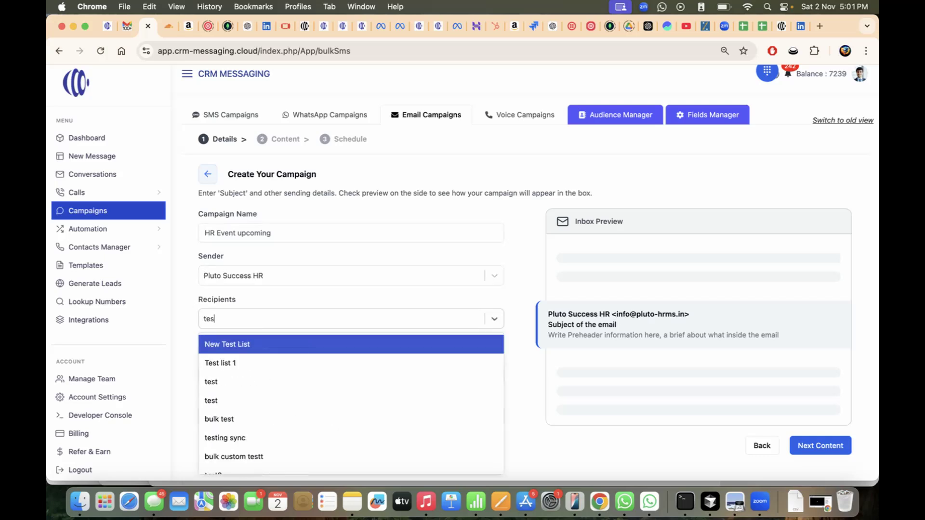
pyautogui.click(237, 400)
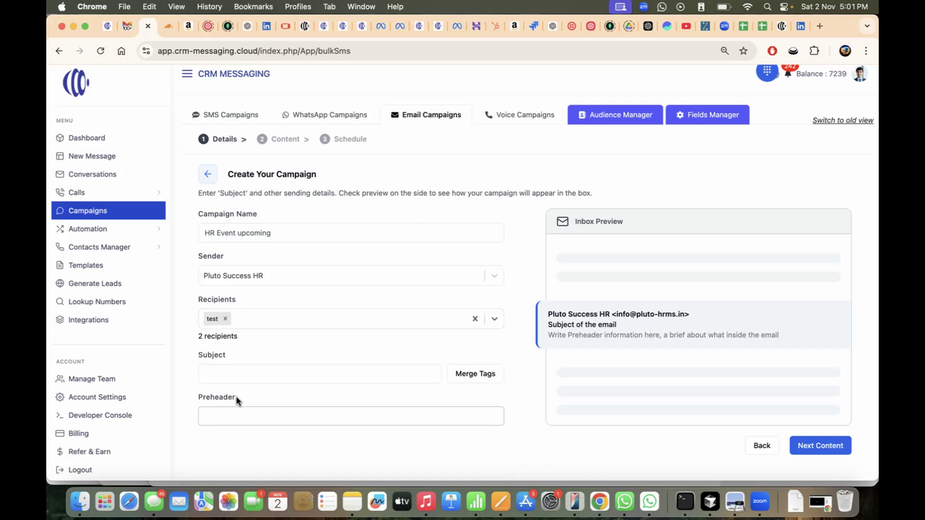
# - Enter the subject 'Pluto hosts HR Event' and a preheader beginning 'Join us at'
pyautogui.click(241, 369)
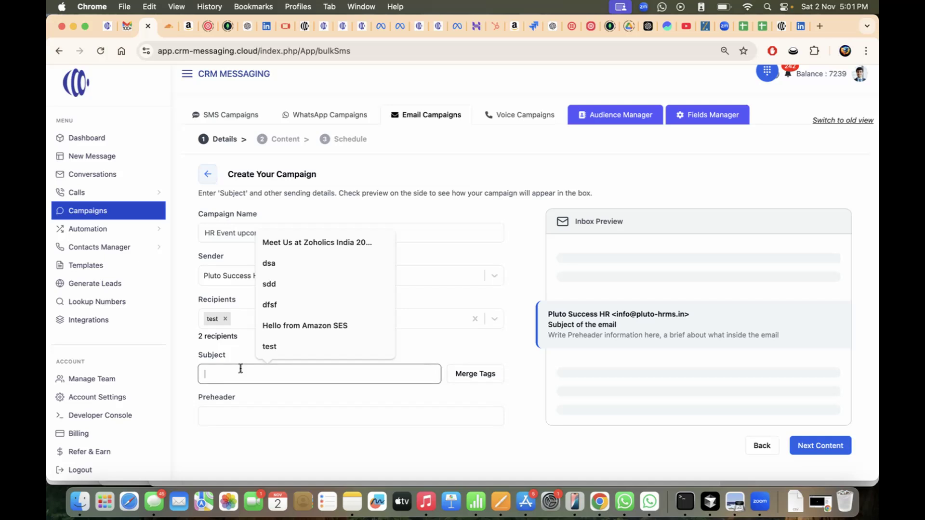
pyautogui.write('Pl')
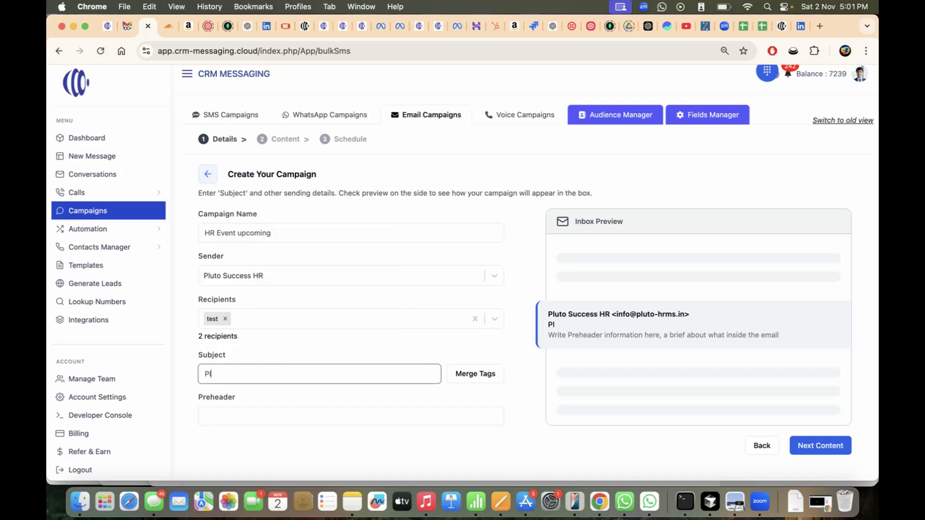
pyautogui.write('uto hosts HR Event')
pyautogui.click(230, 411)
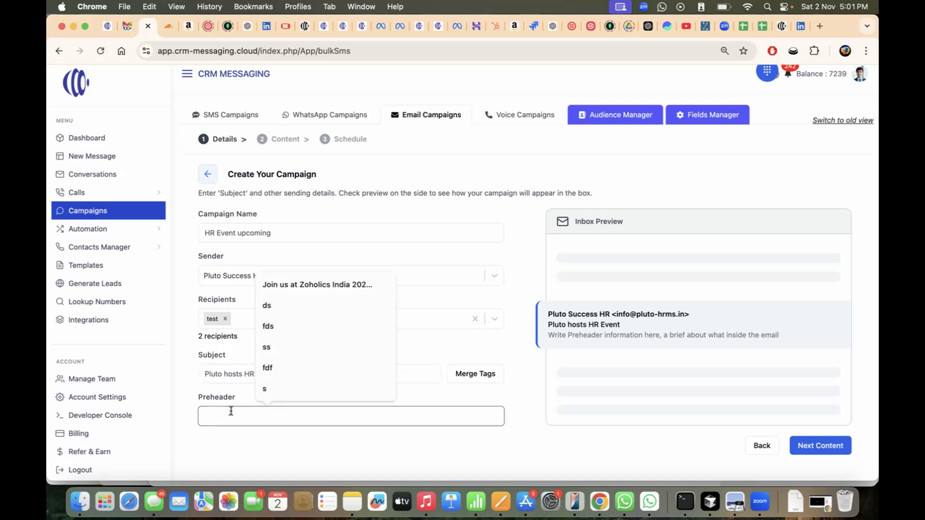
pyautogui.write('Join us')
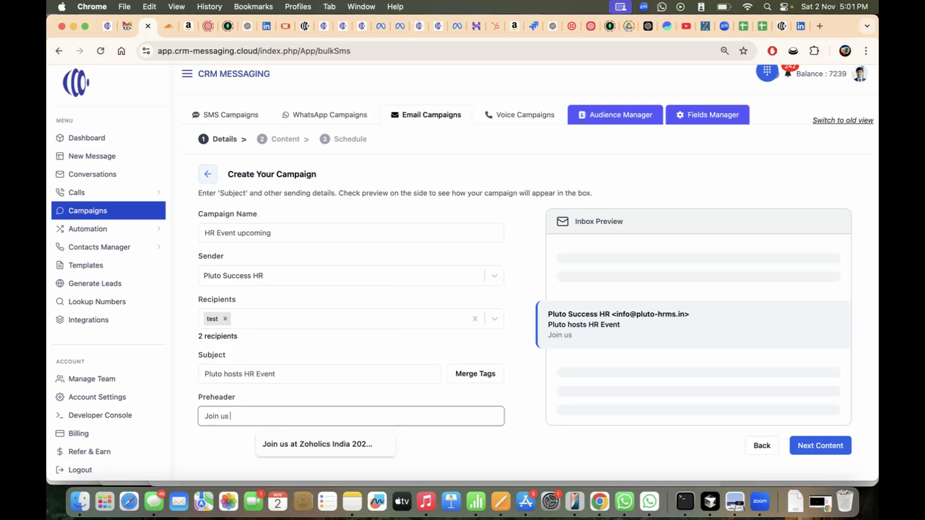
pyautogui.write(' at upl')
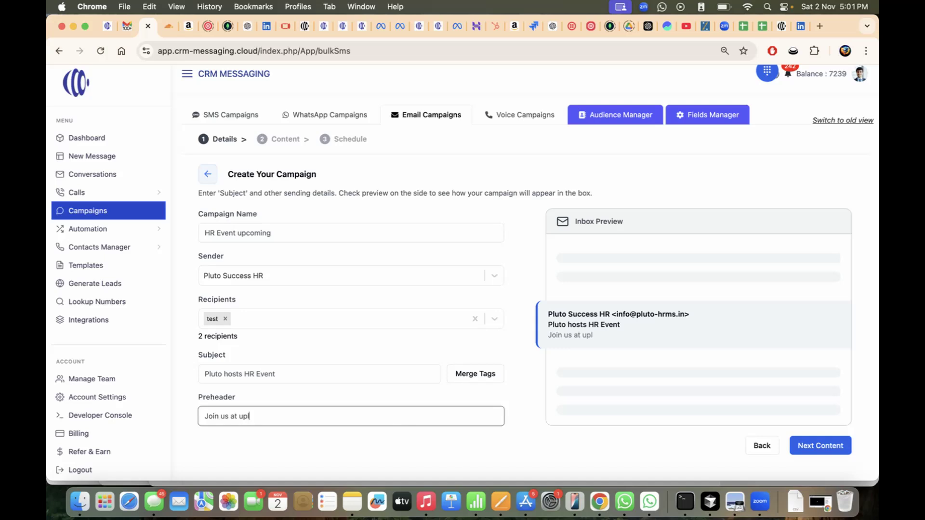
pyautogui.write('cong event')
pyautogui.click(527, 378)
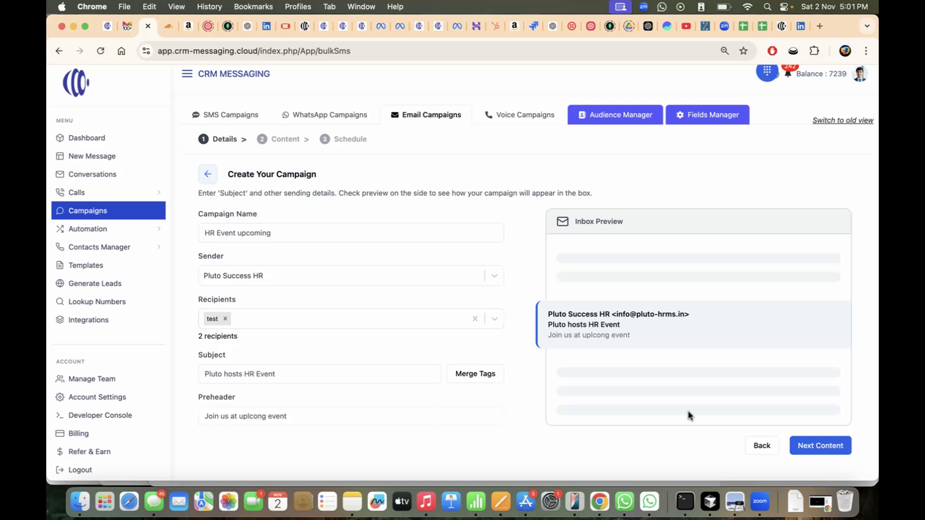
pyautogui.click(822, 445)
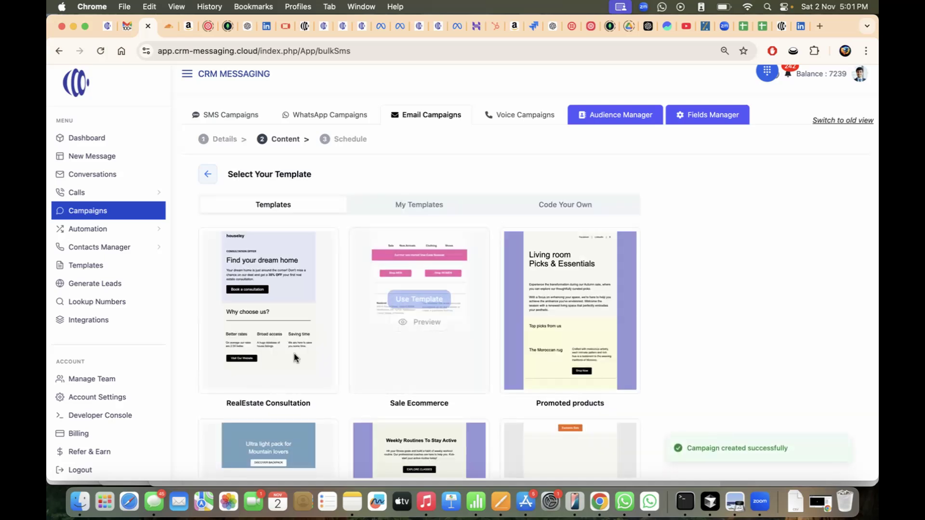
pyautogui.scroll(-5, 467, 258)
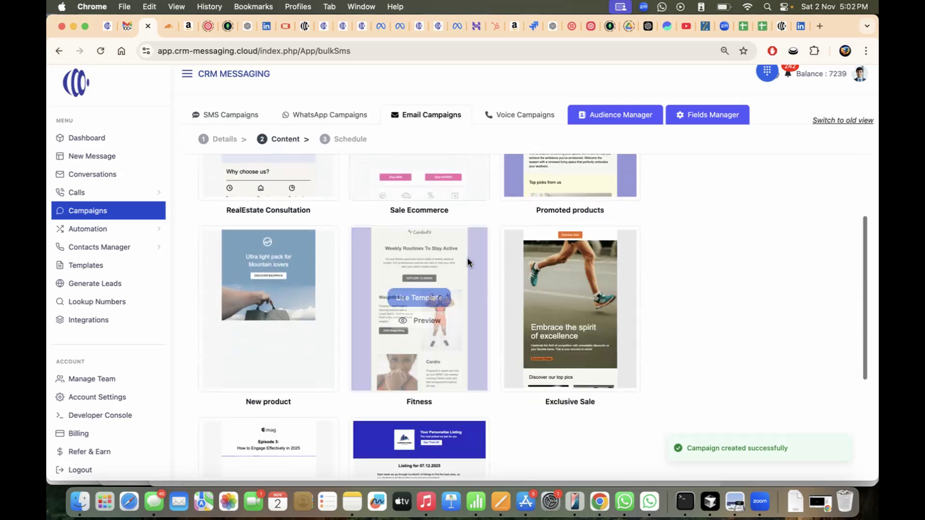
pyautogui.scroll(5, 467, 259)
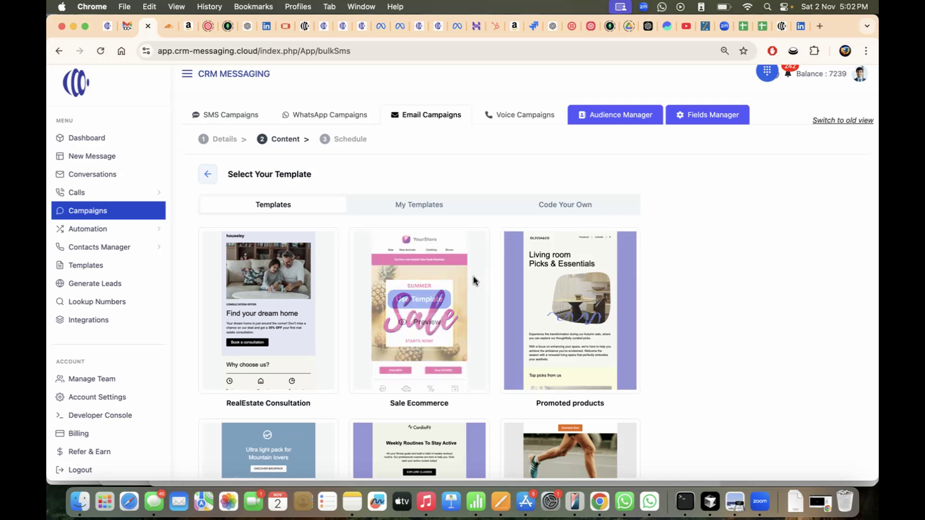
# - Build the email from the RealEstate Consultation template ('Find your dream home') and save it
pyautogui.click(260, 301)
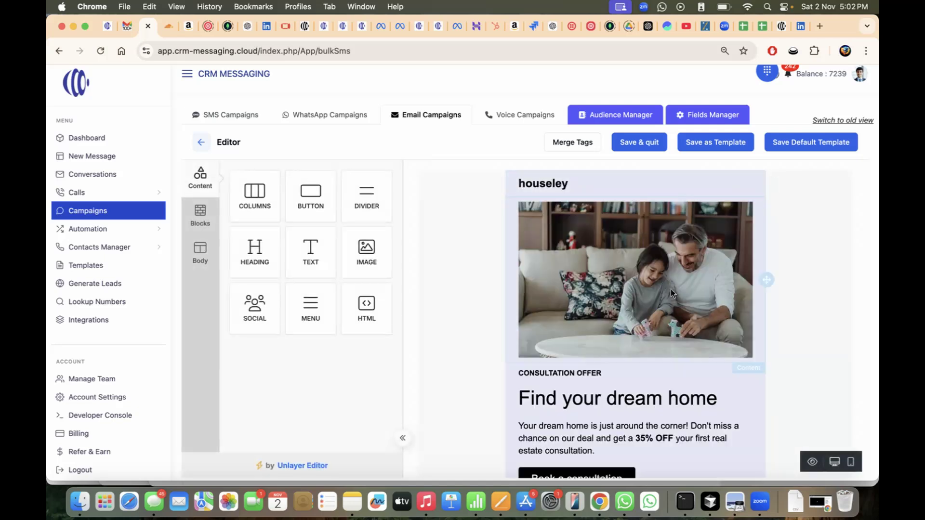
pyautogui.scroll(-7, 732, 295)
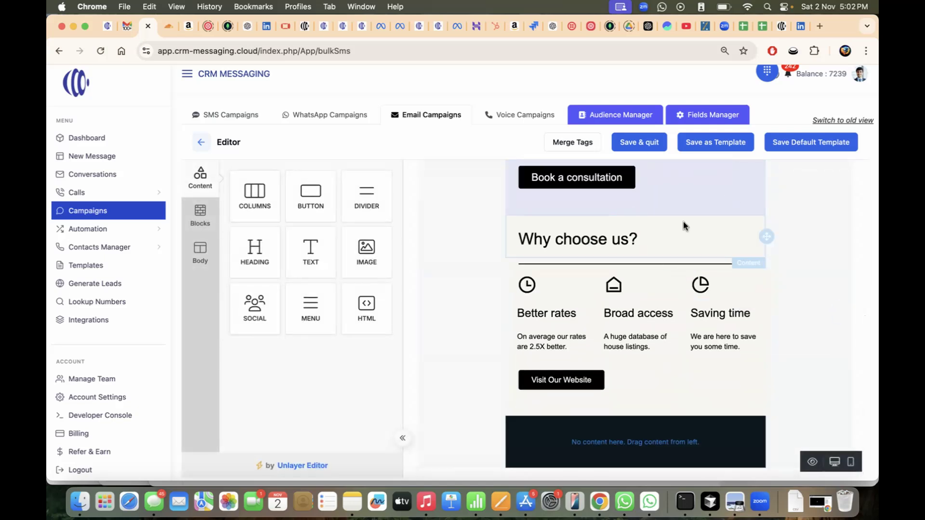
pyautogui.scroll(7, 683, 221)
pyautogui.click(629, 143)
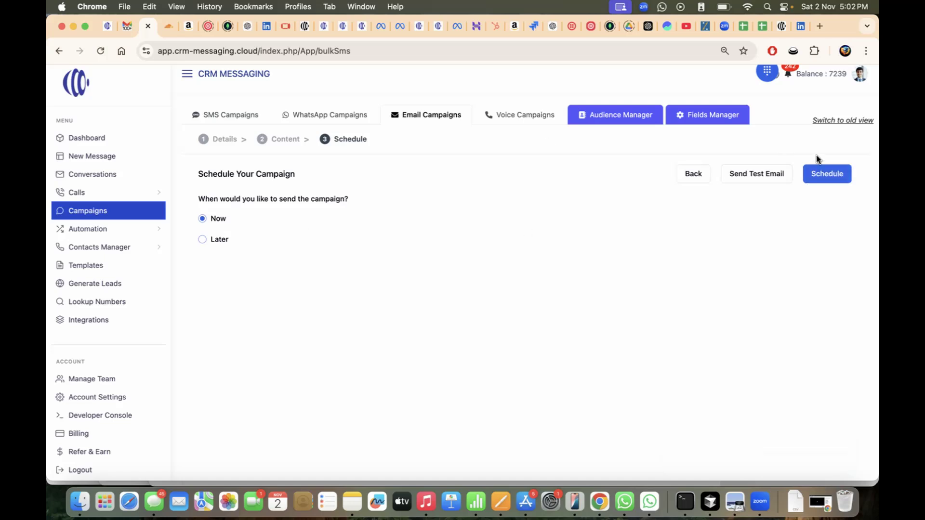
# - Cancel the test email, keep the Now send option, and schedule HR Event upcoming
pyautogui.click(779, 176)
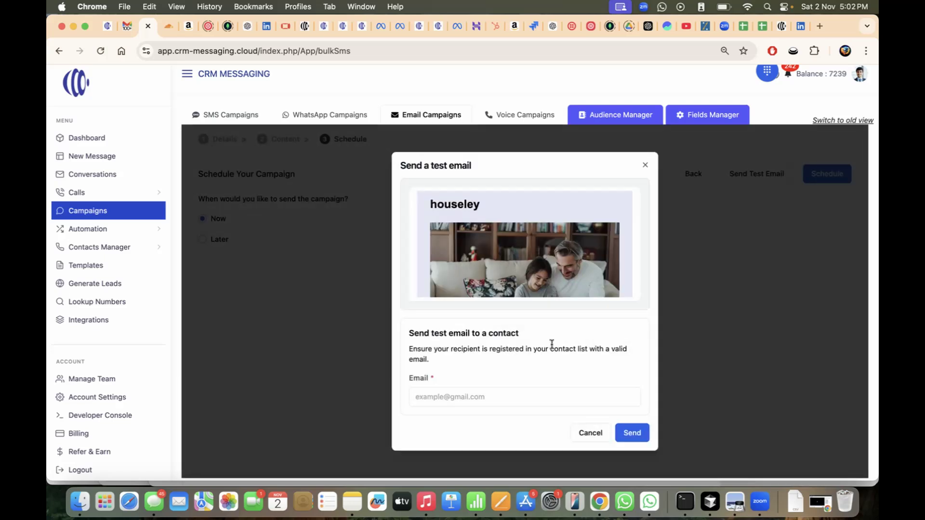
pyautogui.click(586, 435)
pyautogui.click(207, 239)
pyautogui.click(201, 219)
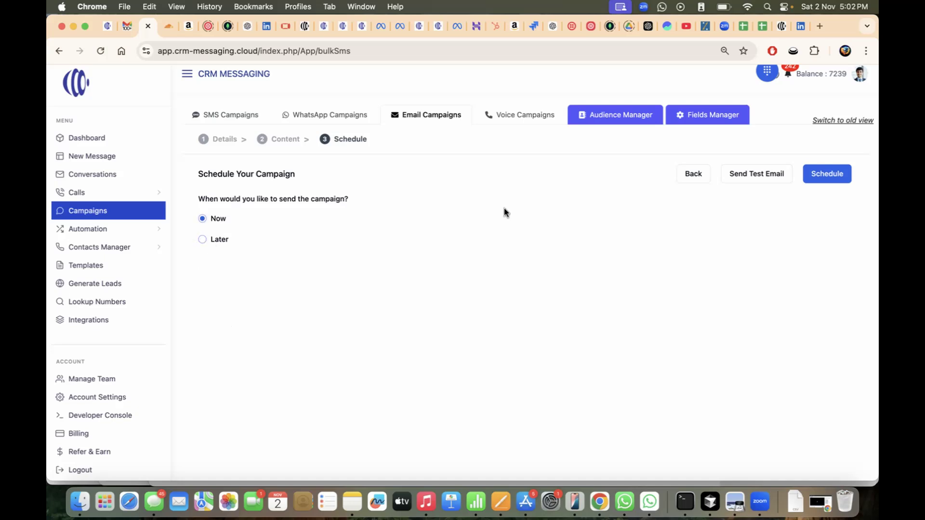
pyautogui.click(838, 175)
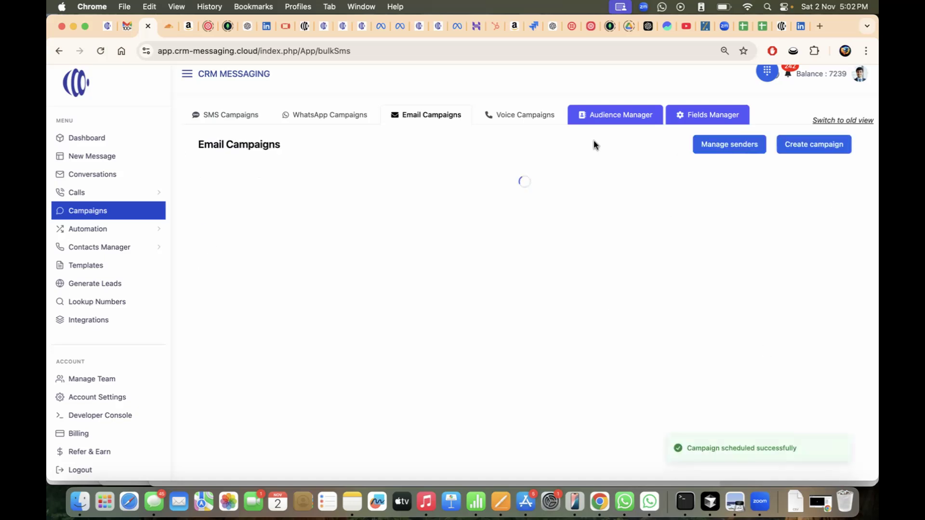
# - Refresh Email Campaigns, open HR Event upcoming's analytics, and filter Recipients to Delivered (2 of 2)
pyautogui.click(428, 115)
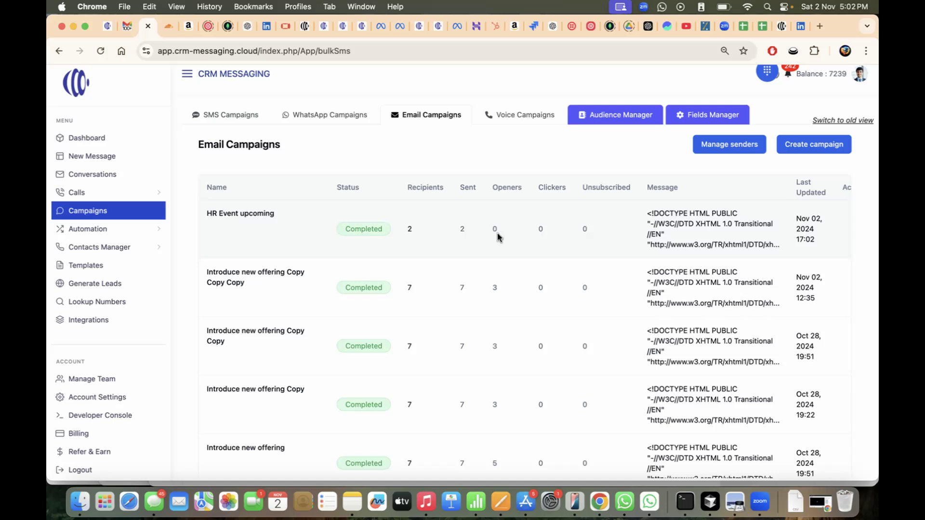
pyautogui.click(432, 118)
pyautogui.click(247, 214)
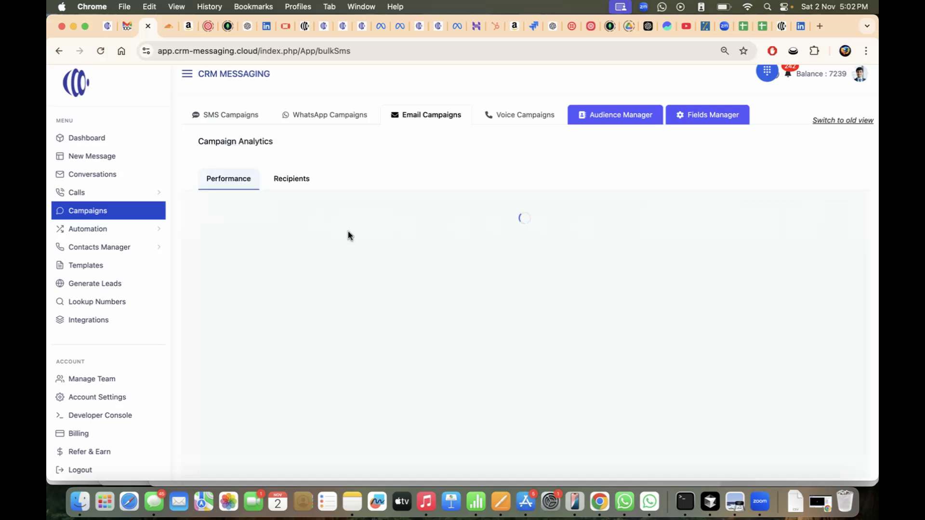
pyautogui.scroll(-2, 465, 260)
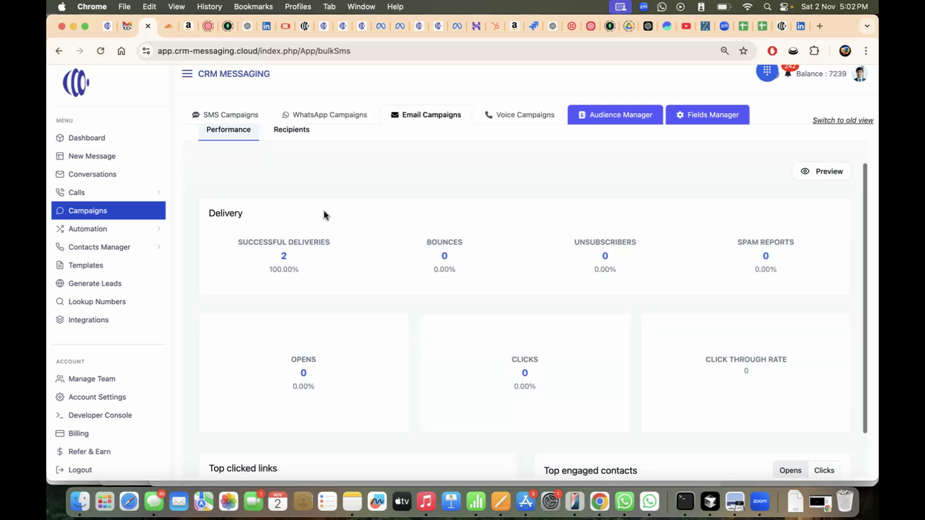
pyautogui.click(299, 151)
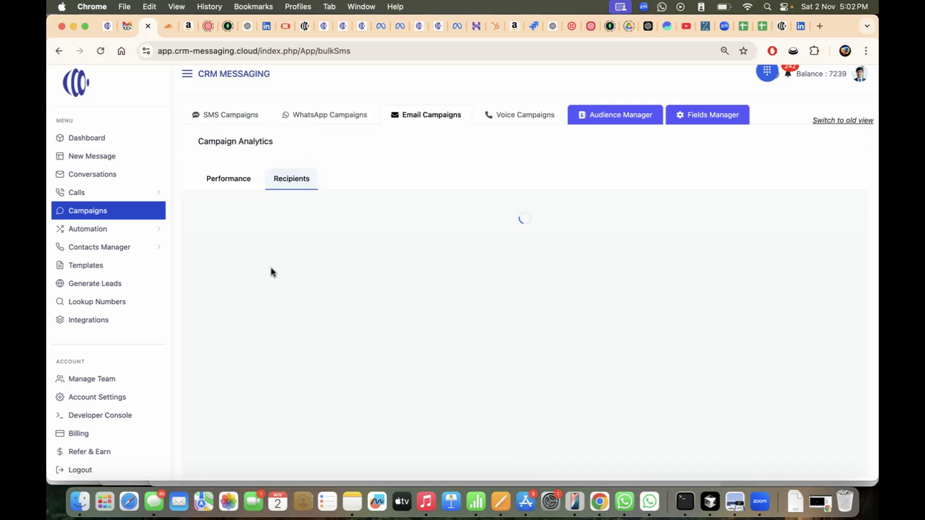
pyautogui.click(258, 236)
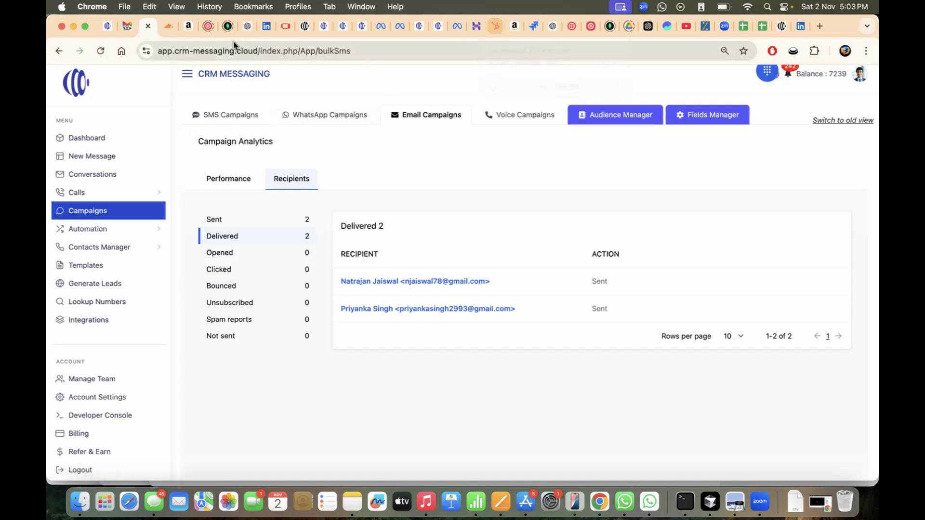
# - In Gmail, report the Pluto hosts HR Event email in Spam as not spam and check the Inbox
pyautogui.click(127, 28)
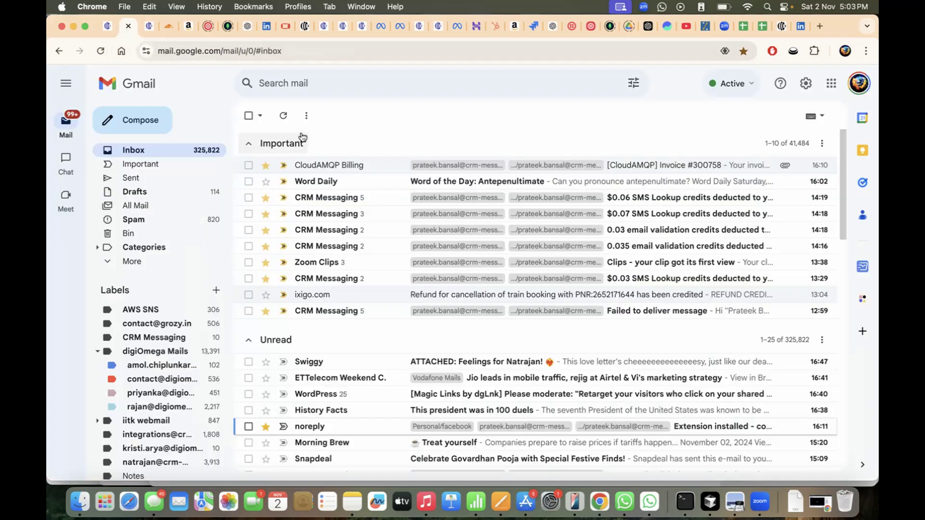
pyautogui.click(284, 118)
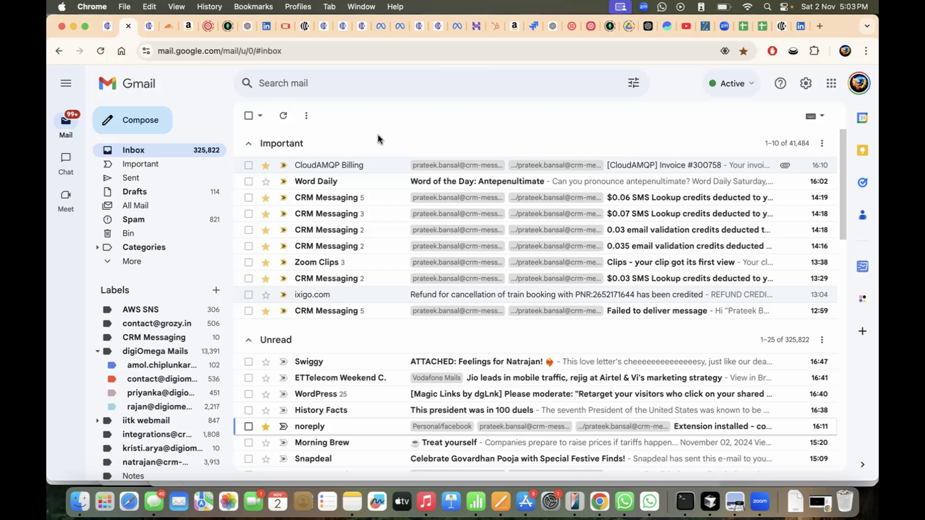
pyautogui.click(123, 221)
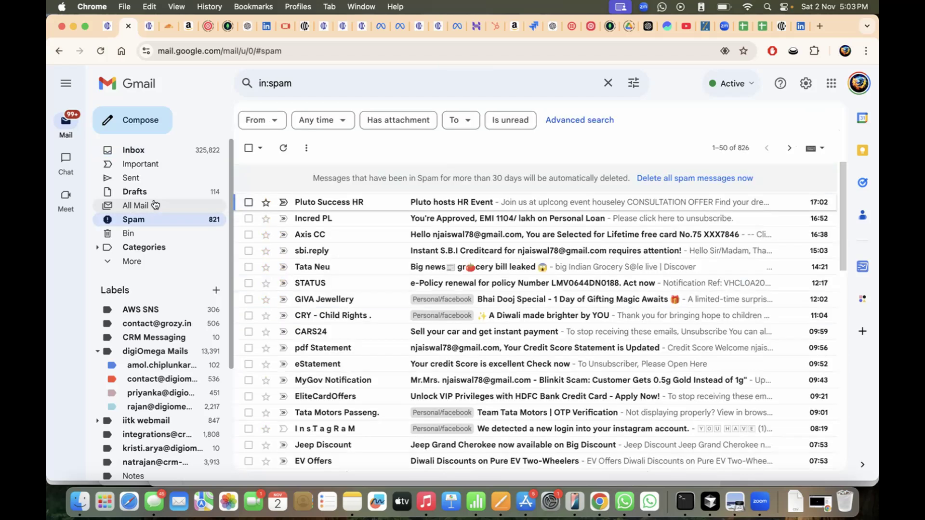
pyautogui.click(362, 203)
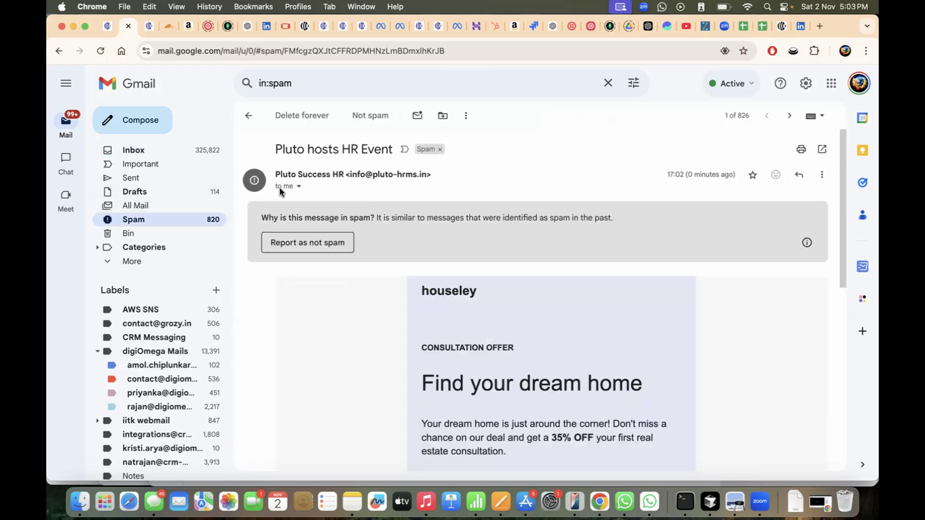
pyautogui.click(283, 243)
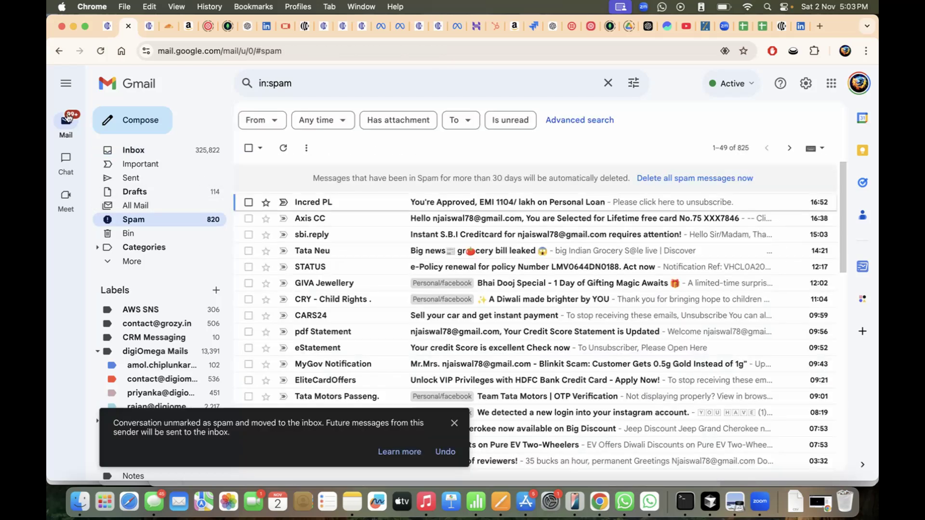
pyautogui.click(152, 153)
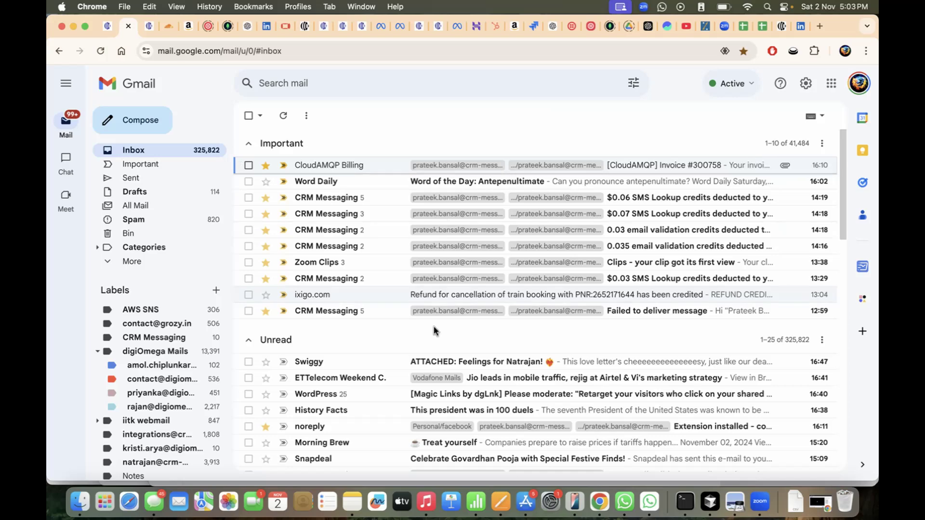
pyautogui.scroll(-3, 435, 329)
pyautogui.scroll(-7, 435, 330)
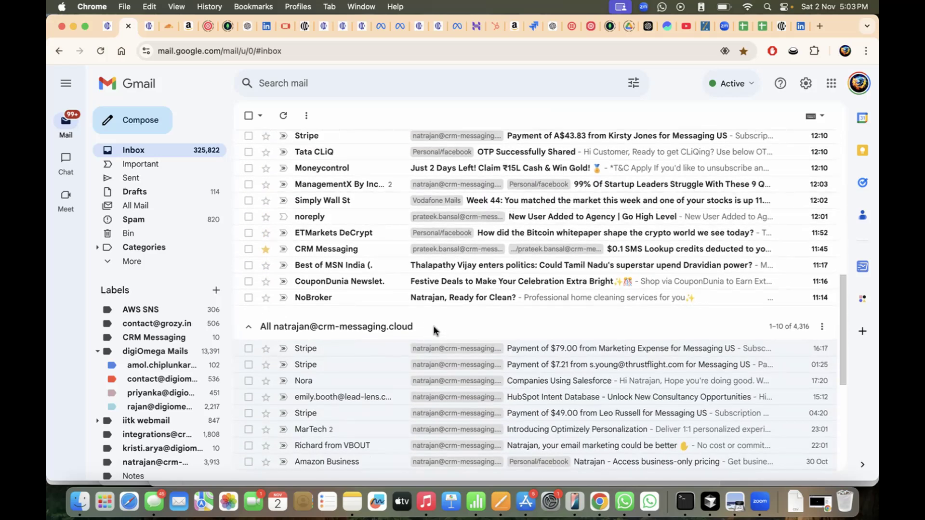
pyautogui.scroll(10, 435, 331)
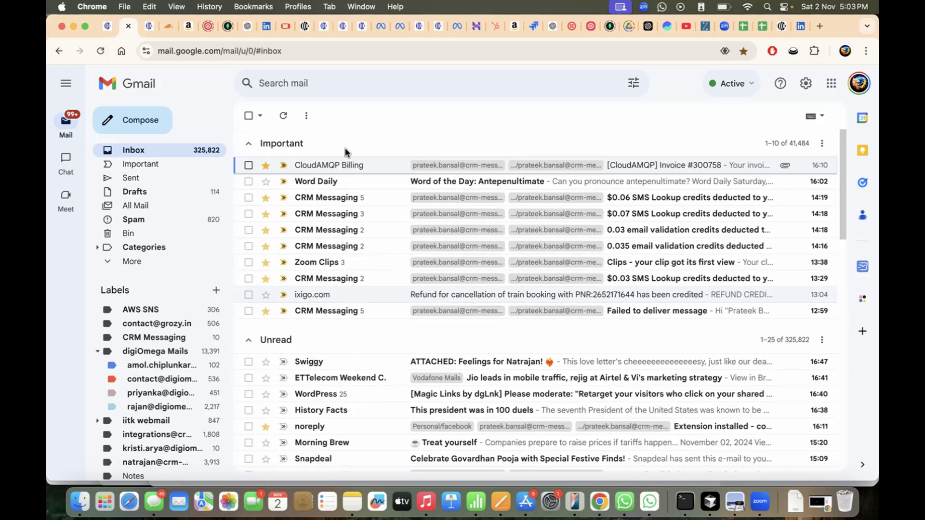
pyautogui.click(290, 122)
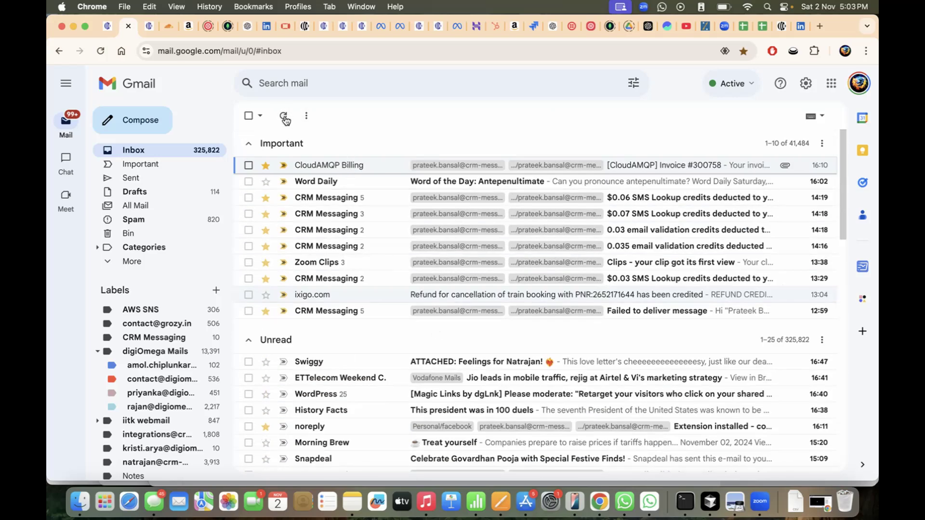
pyautogui.click(165, 208)
pyautogui.click(337, 169)
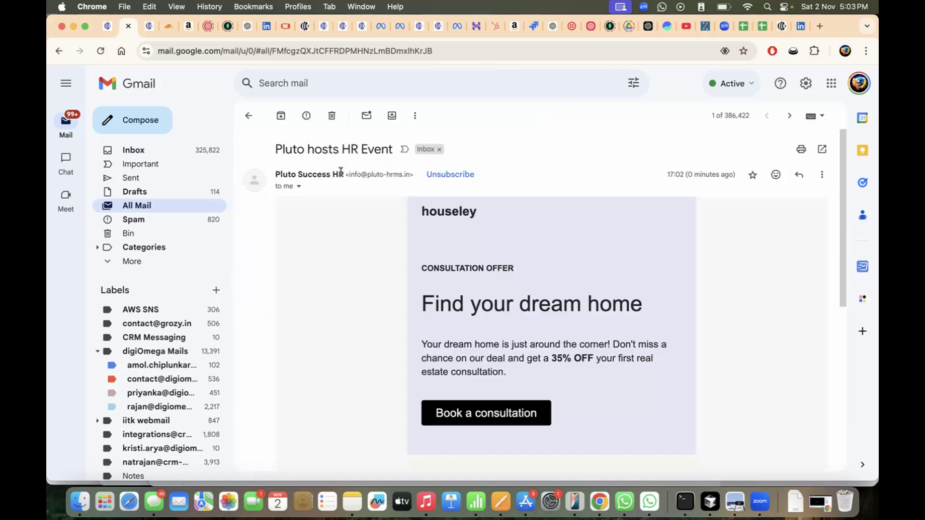
pyautogui.scroll(-10, 450, 288)
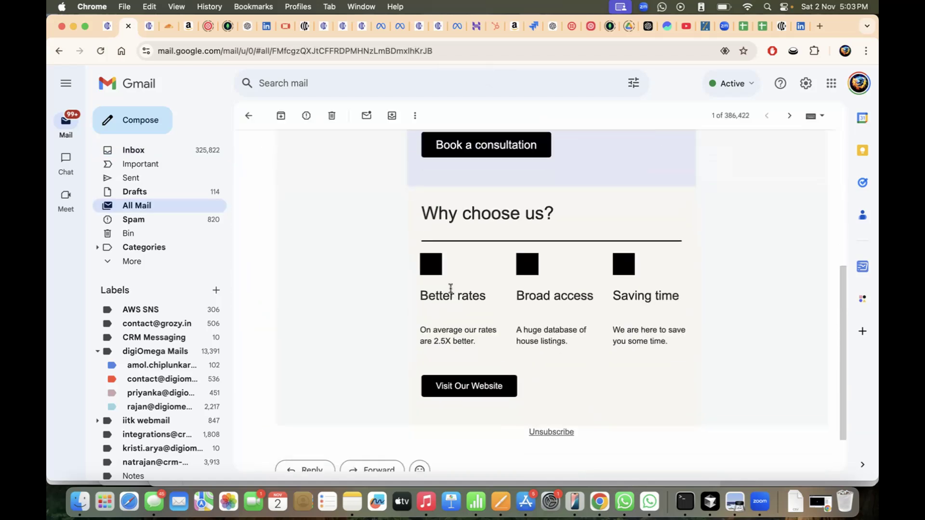
pyautogui.scroll(10, 450, 288)
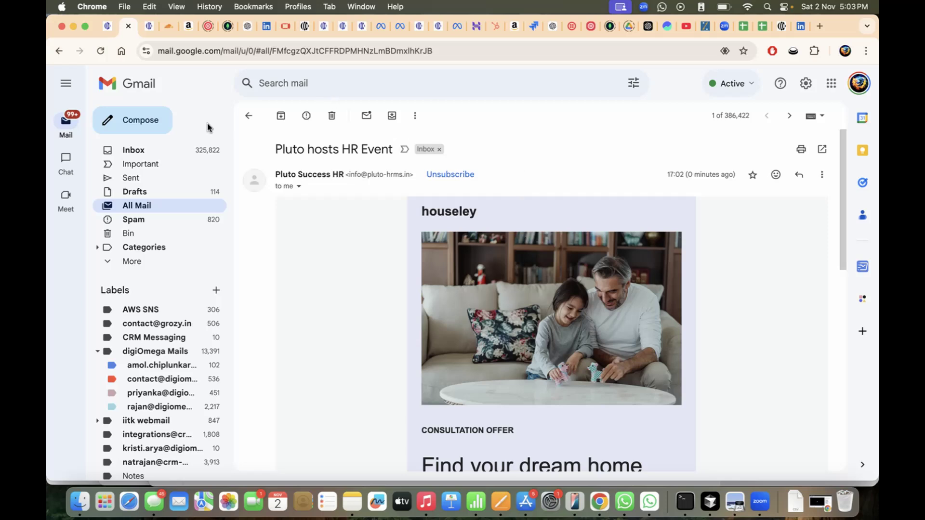
pyautogui.click(162, 153)
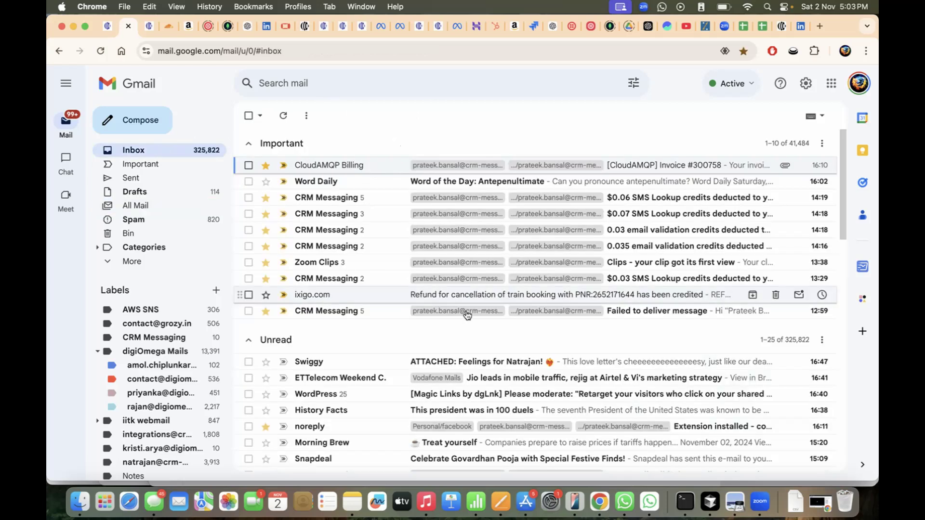